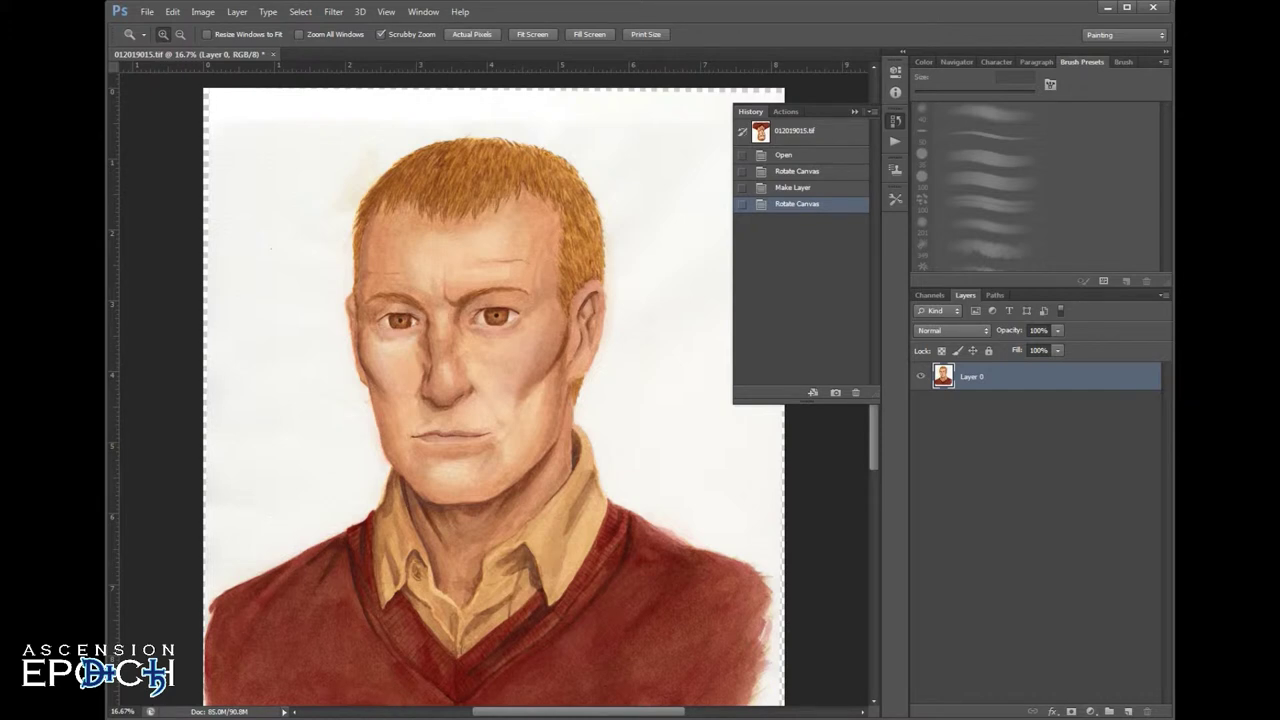
- Add a new empty layer beneath the portrait layer and make the portrait layer active again
click(1128, 711)
drag(1040, 377, 1040, 416)
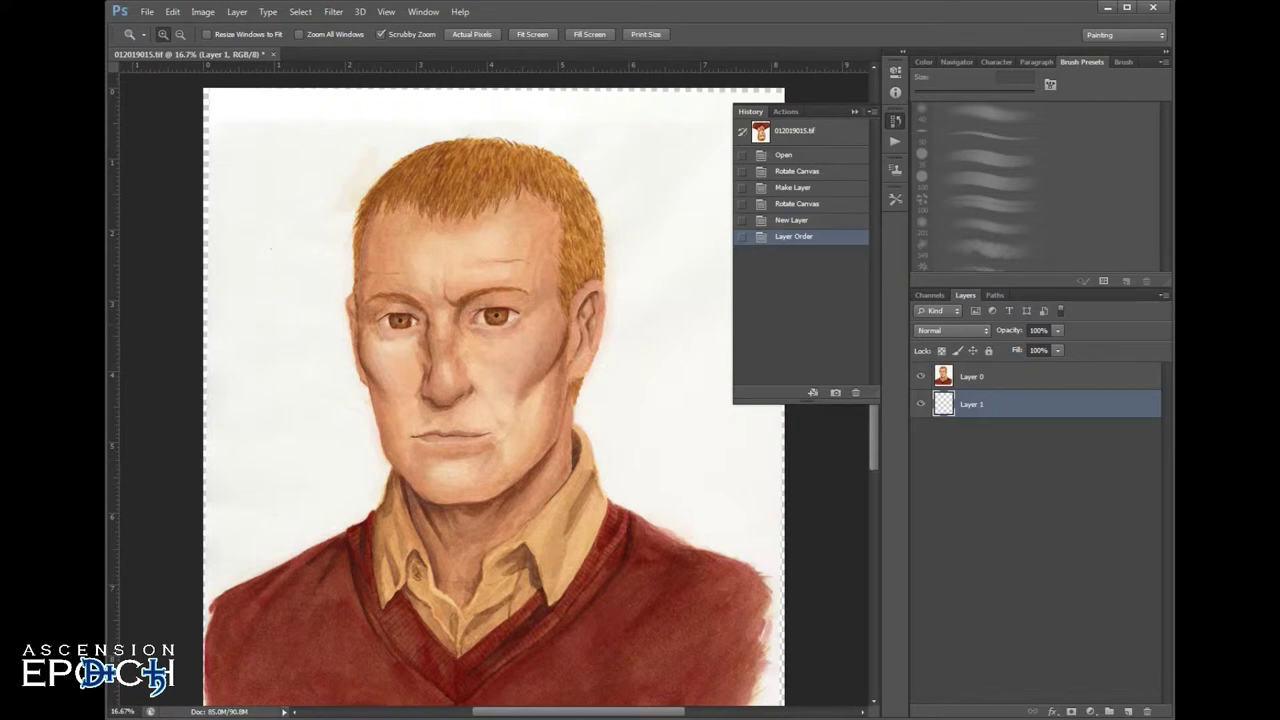
click(1040, 377)
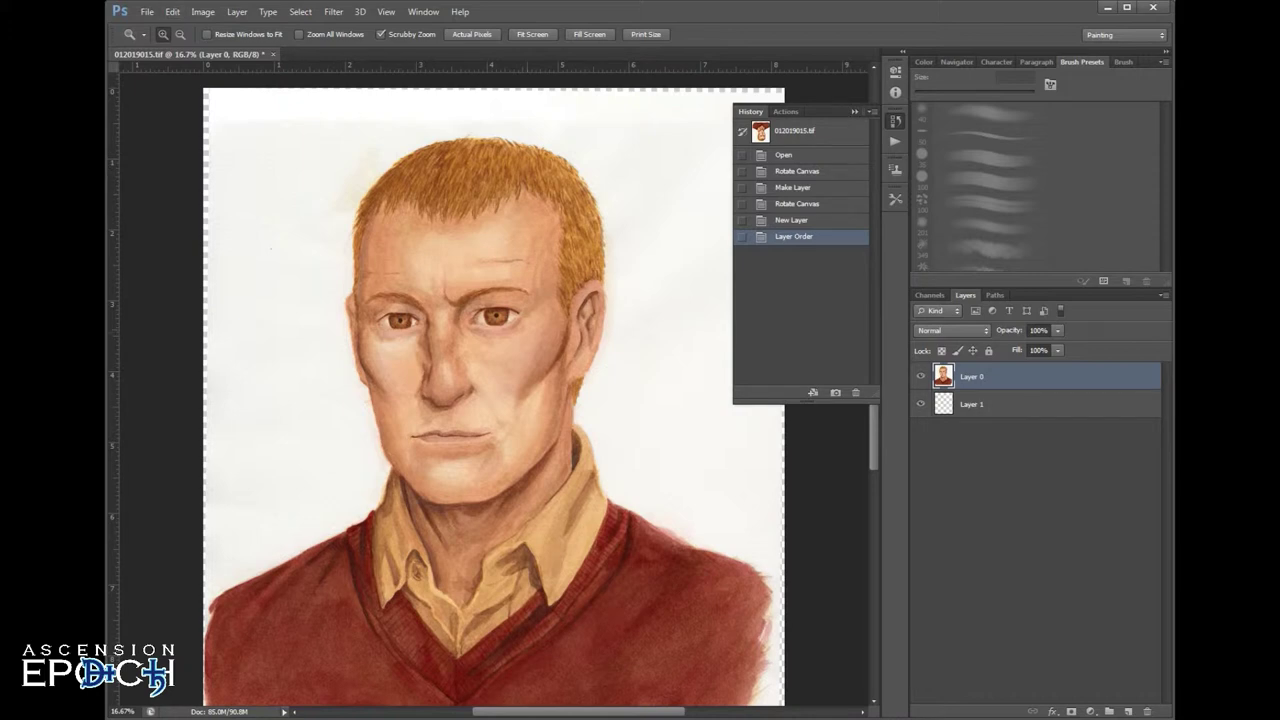
- Start a Curves adjustment on the portrait layer, moving the white point to about input 239 and the black point to input 10
drag(92, 84, 139, 92)
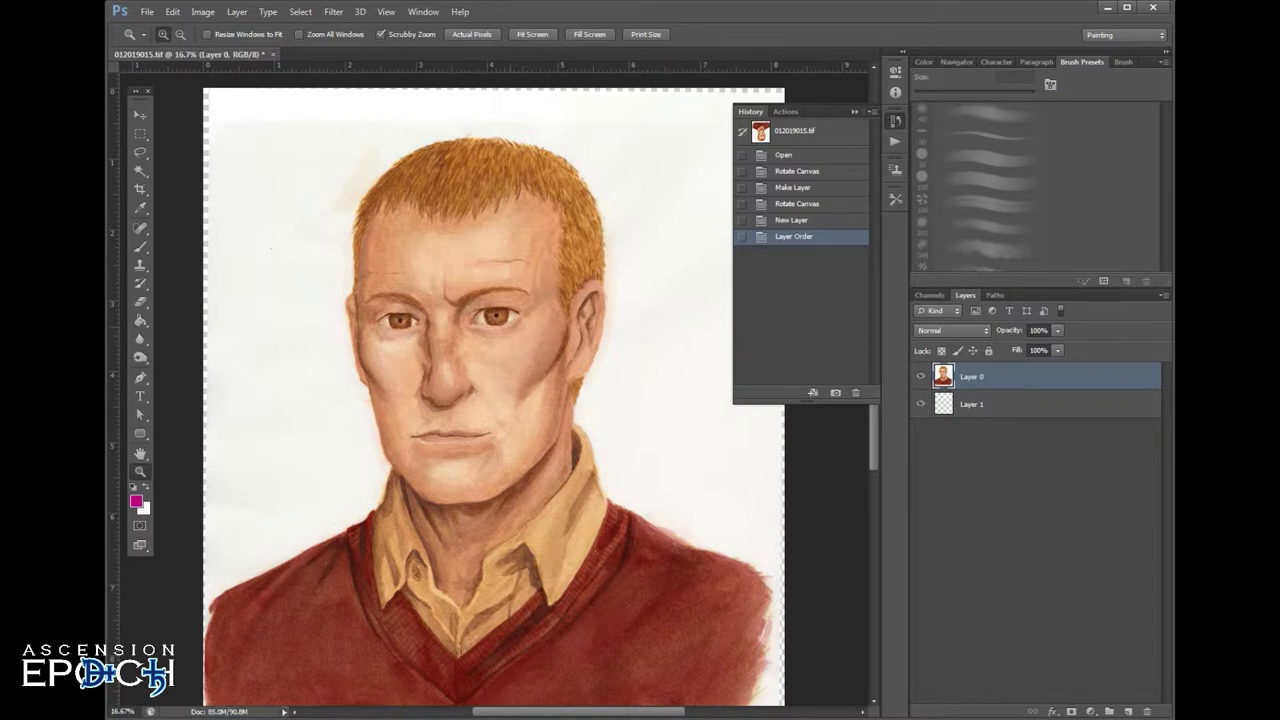
key(ctrl+plus)
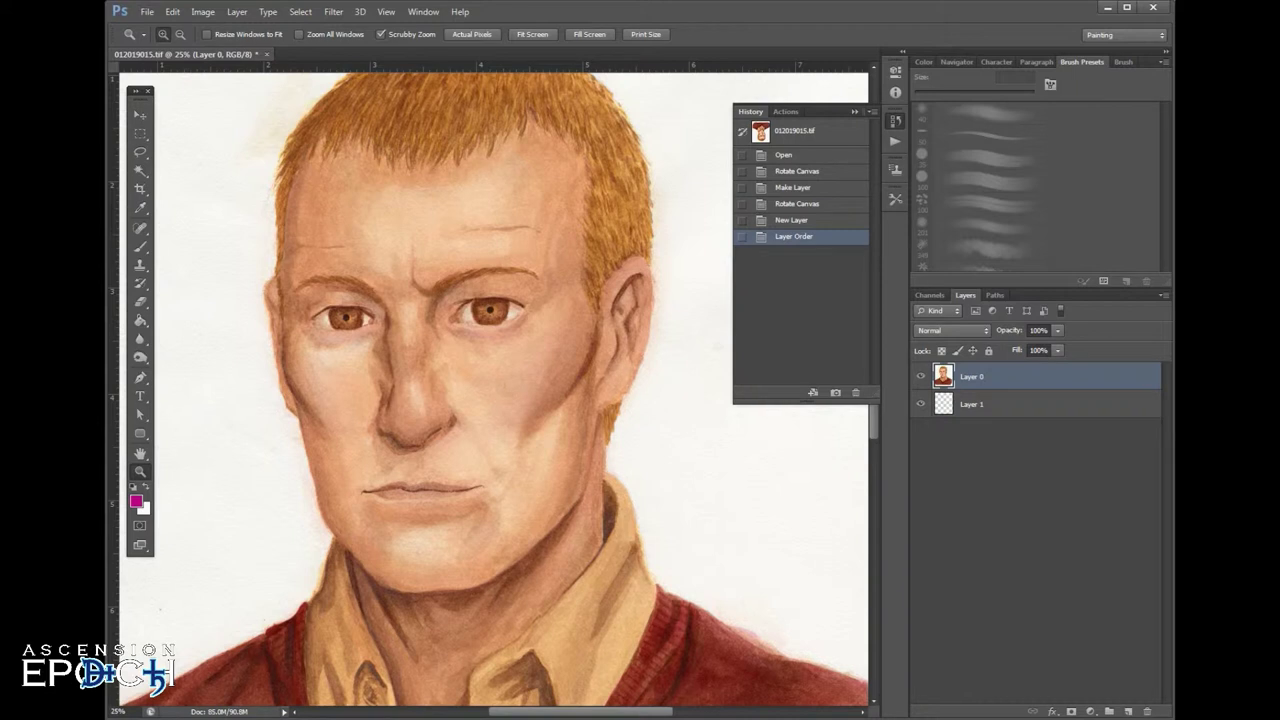
scroll(493, 390, down, 2)
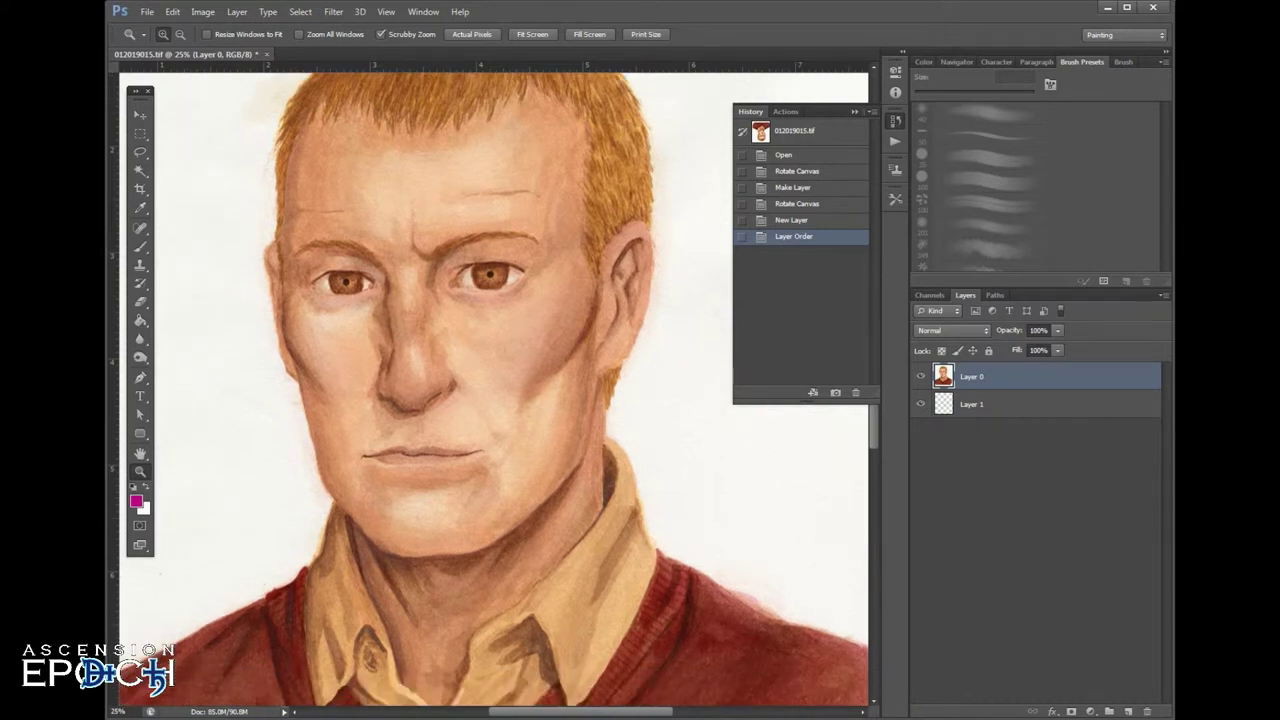
click(202, 11)
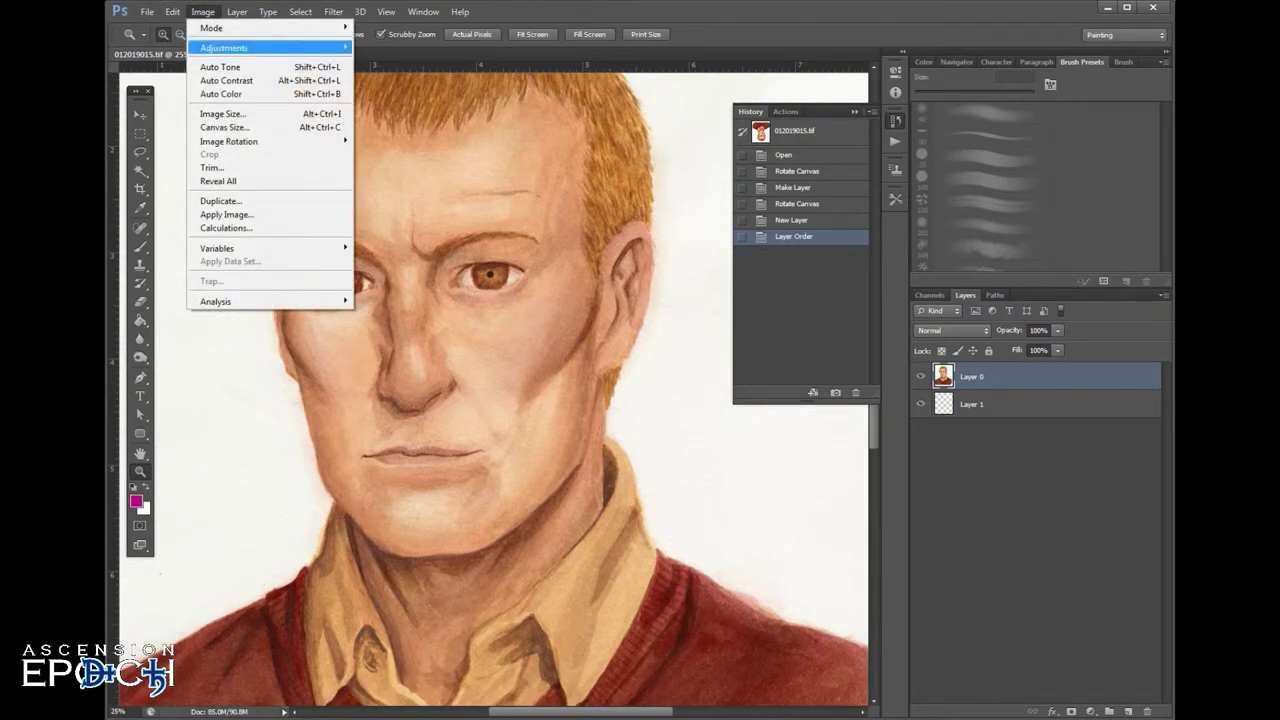
mouse_move(224, 47)
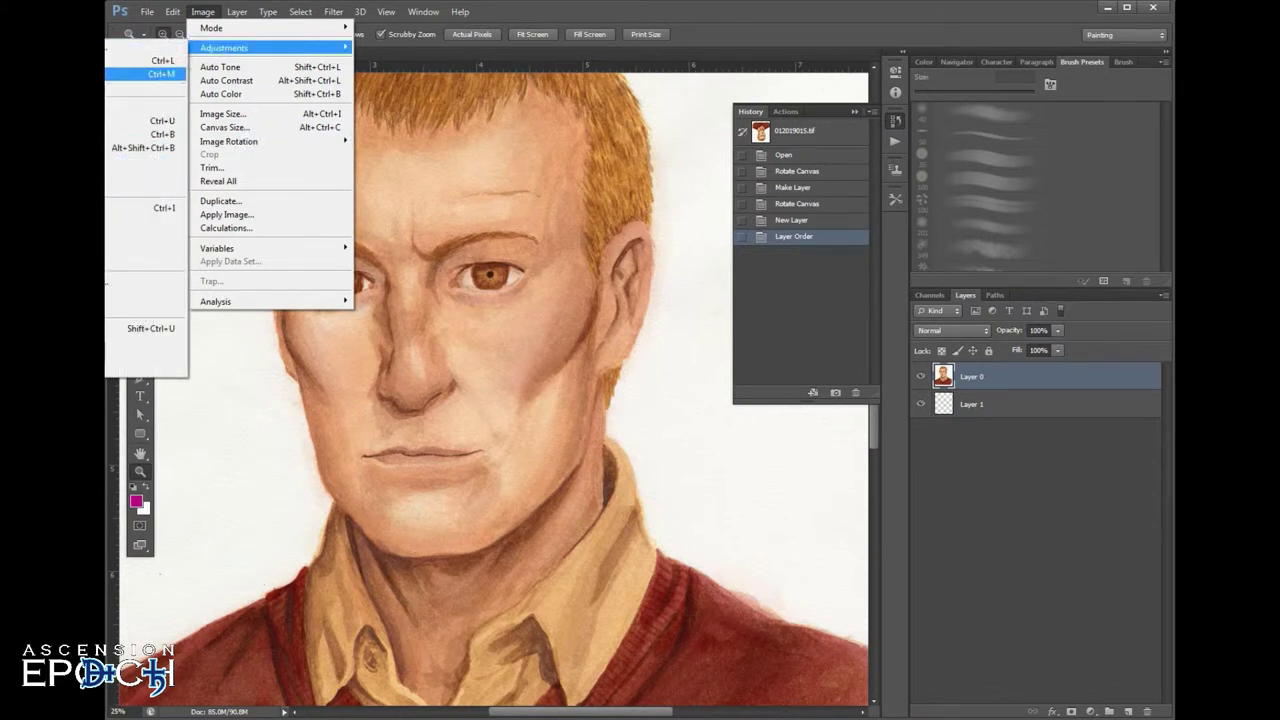
click(148, 74)
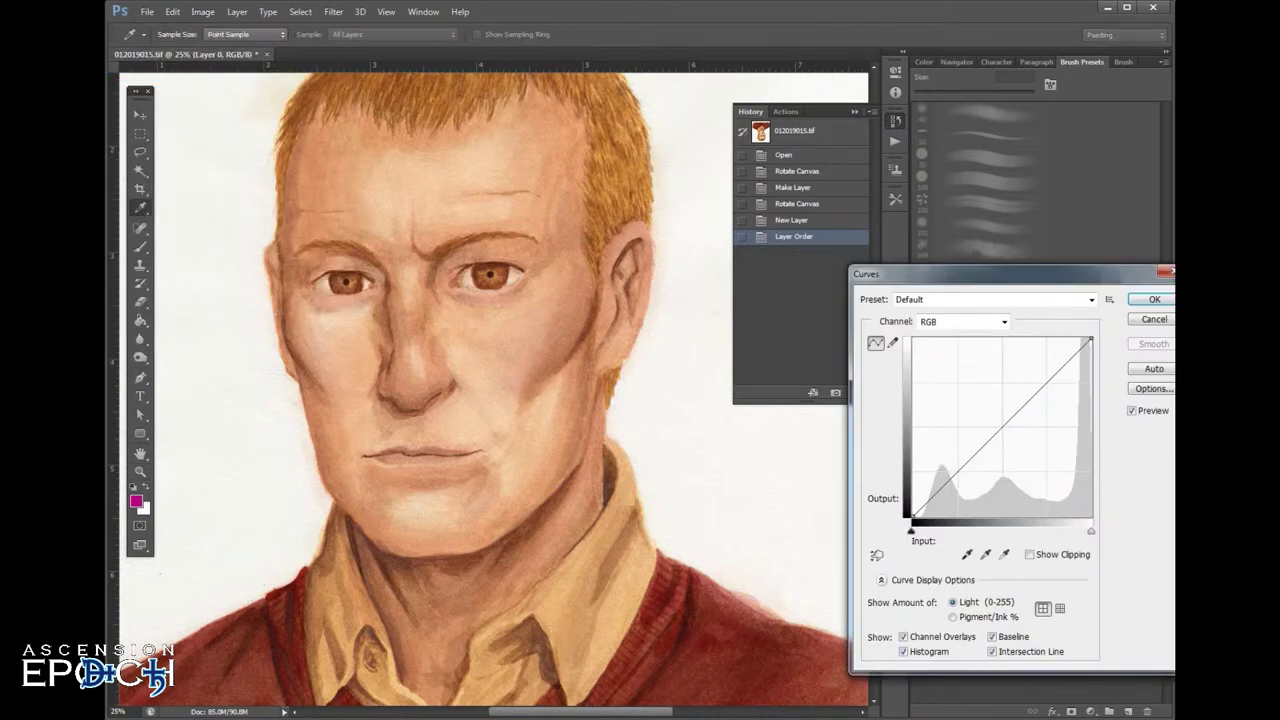
drag(1090, 340, 1080, 340)
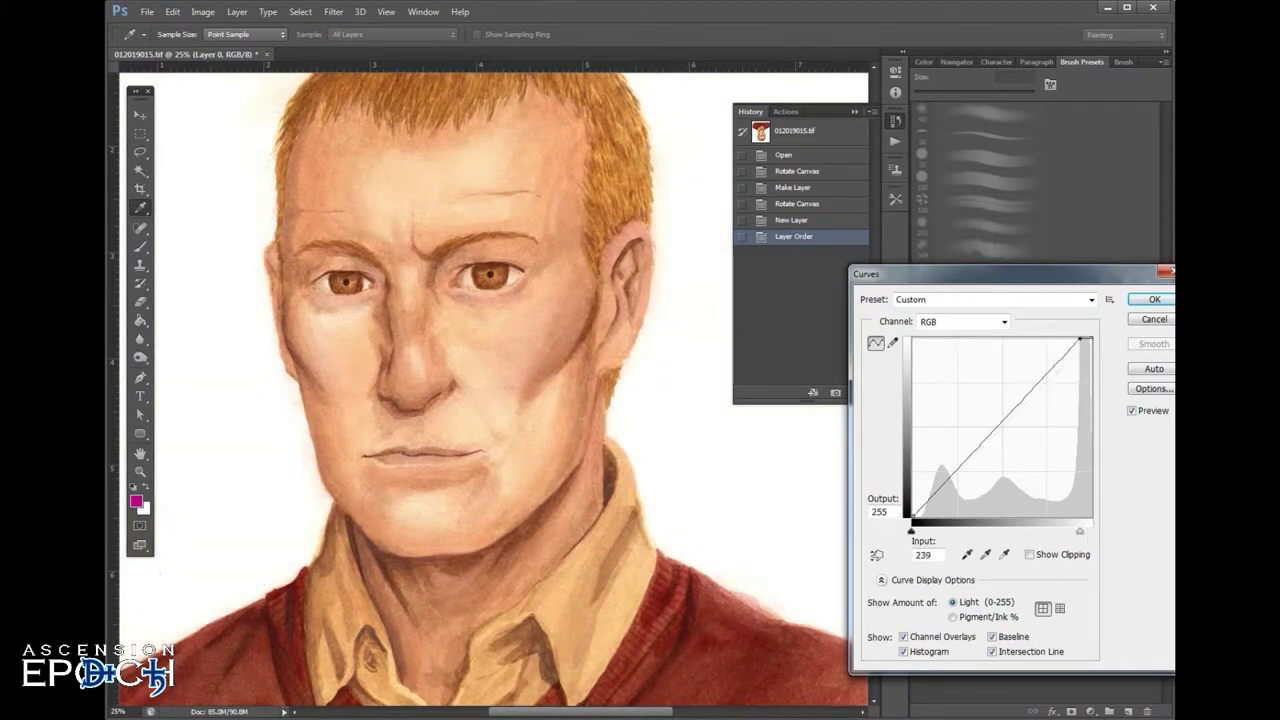
drag(1080, 341, 1079, 341)
drag(912, 518, 913, 518)
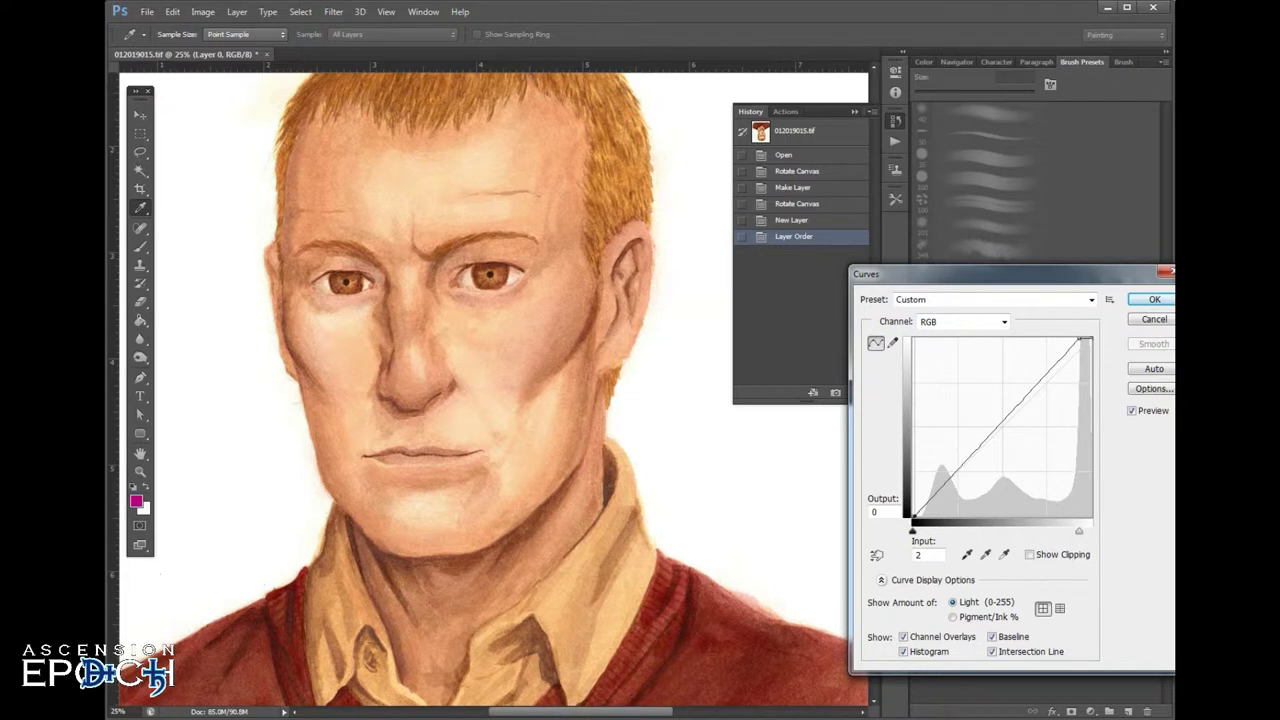
drag(913, 518, 919, 518)
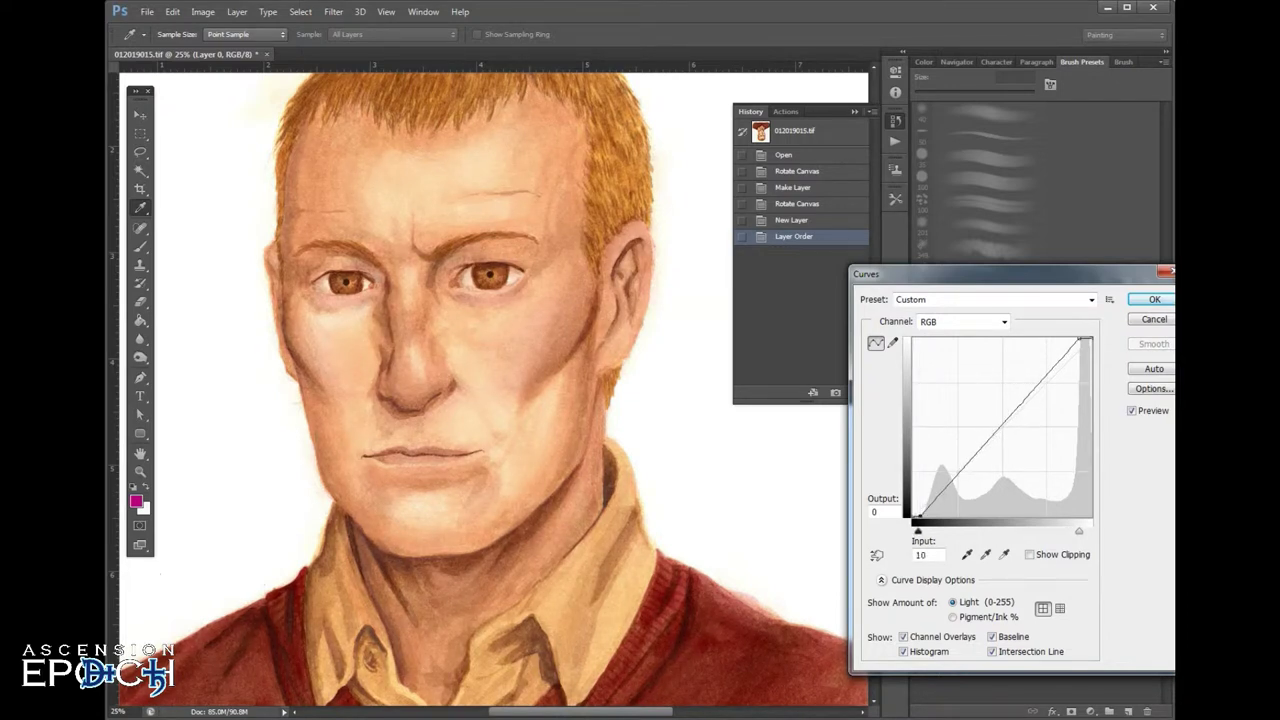
- Add an upper point near input 183, output 196, and a second point in the shadows of the RGB curve
drag(1040, 382, 1036, 381)
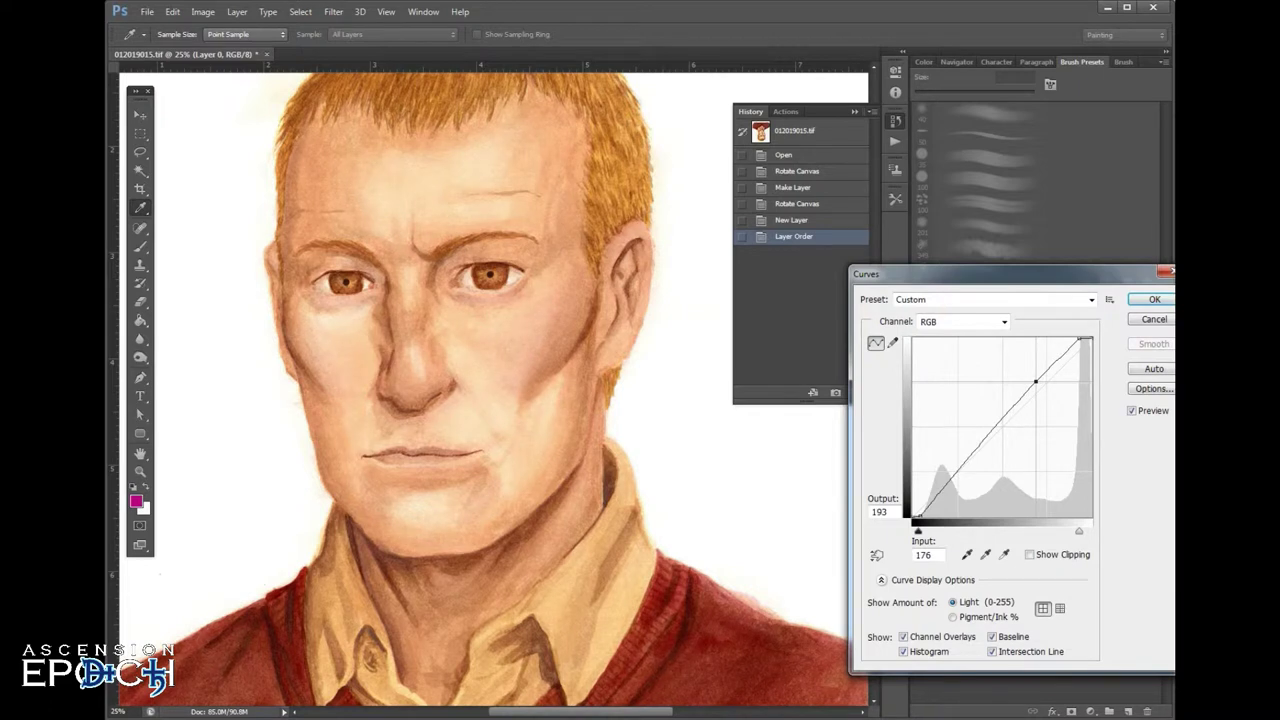
drag(1036, 381, 1041, 380)
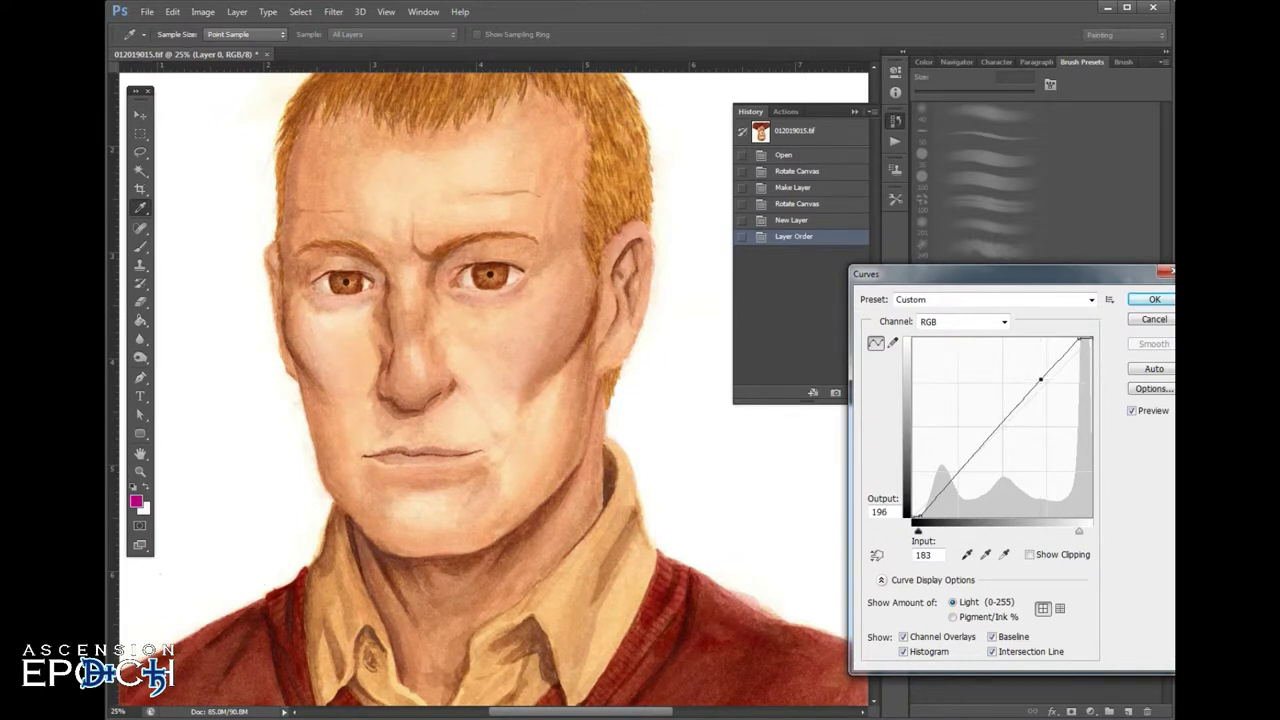
drag(958, 471, 947, 486)
drag(1041, 379, 1038, 378)
- Set the curve's white point to input 231, output 255
drag(1079, 531, 1071, 531)
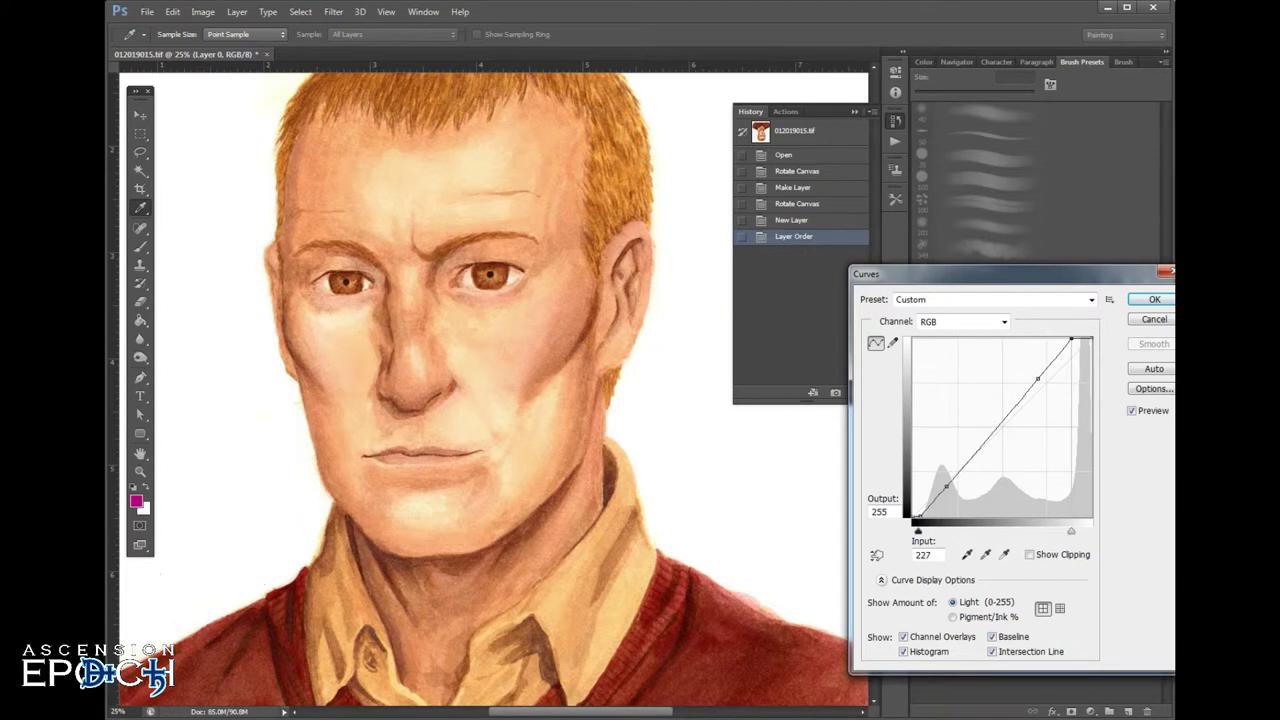
key(Right)
key(Right)
key(Right)
key(Right)
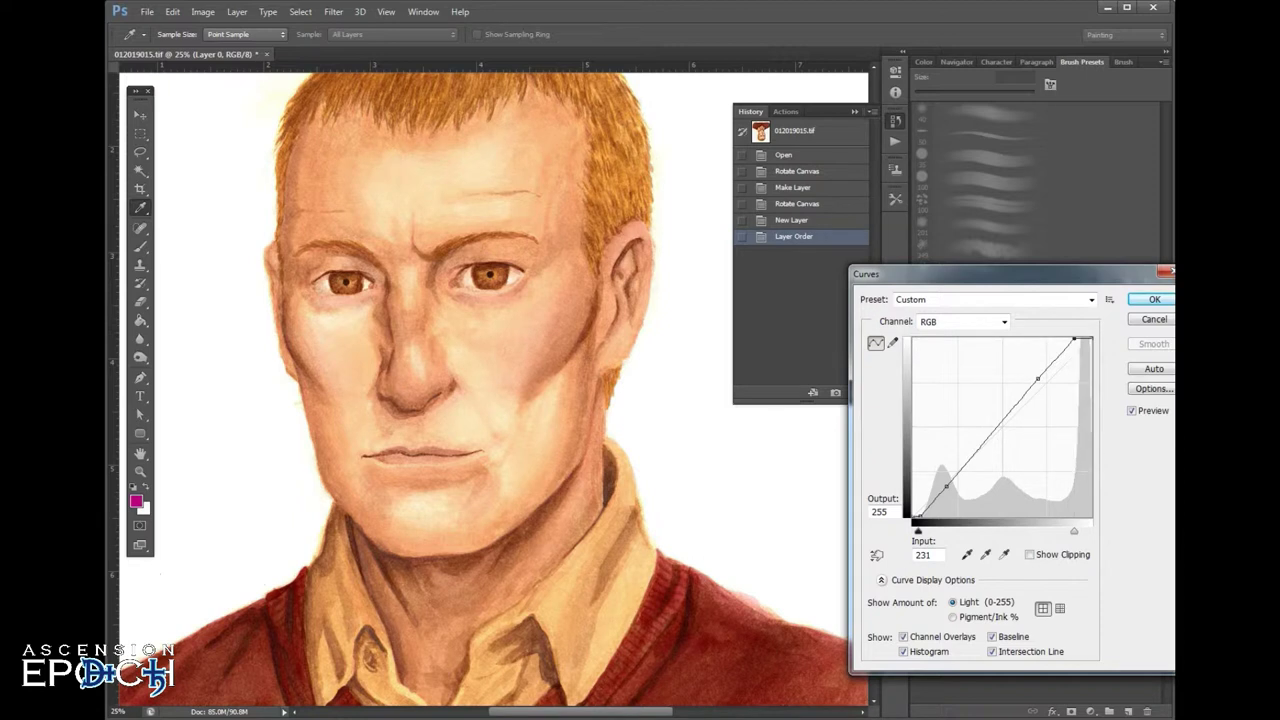
- Set the upper curve point to input 181, output 198, apply the Curves adjustment and compare the portrait before and after it
drag(1038, 379, 1034, 380)
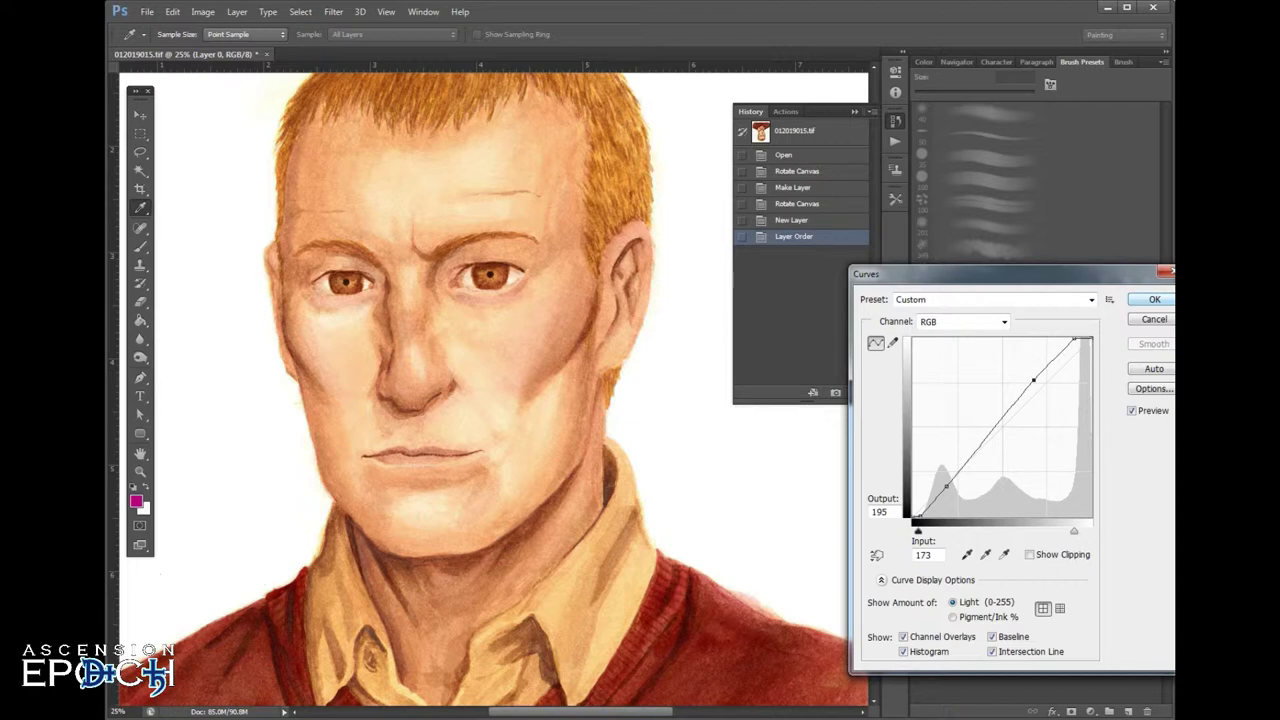
drag(1034, 380, 1036, 379)
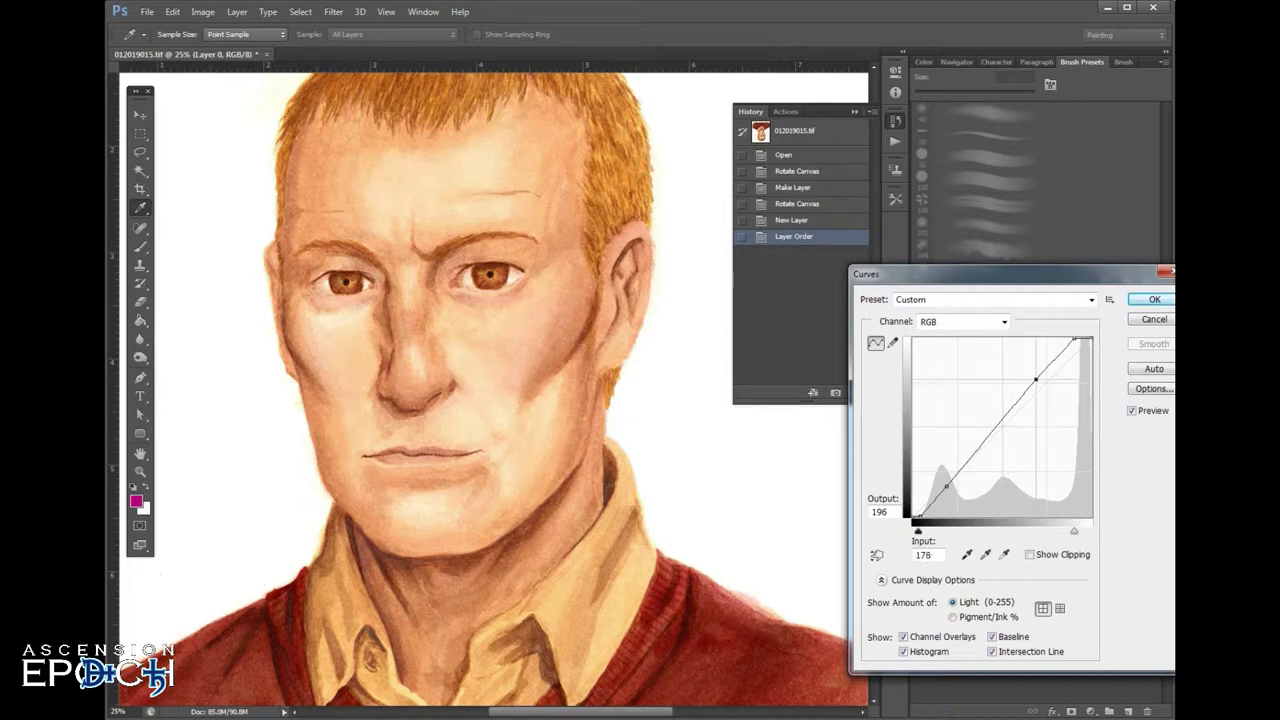
key(Right)
key(Right)
key(Up)
key(Up)
key(Up)
key(Up)
key(Up)
key(Right)
key(Right)
key(Right)
key(Down)
key(Down)
key(Down)
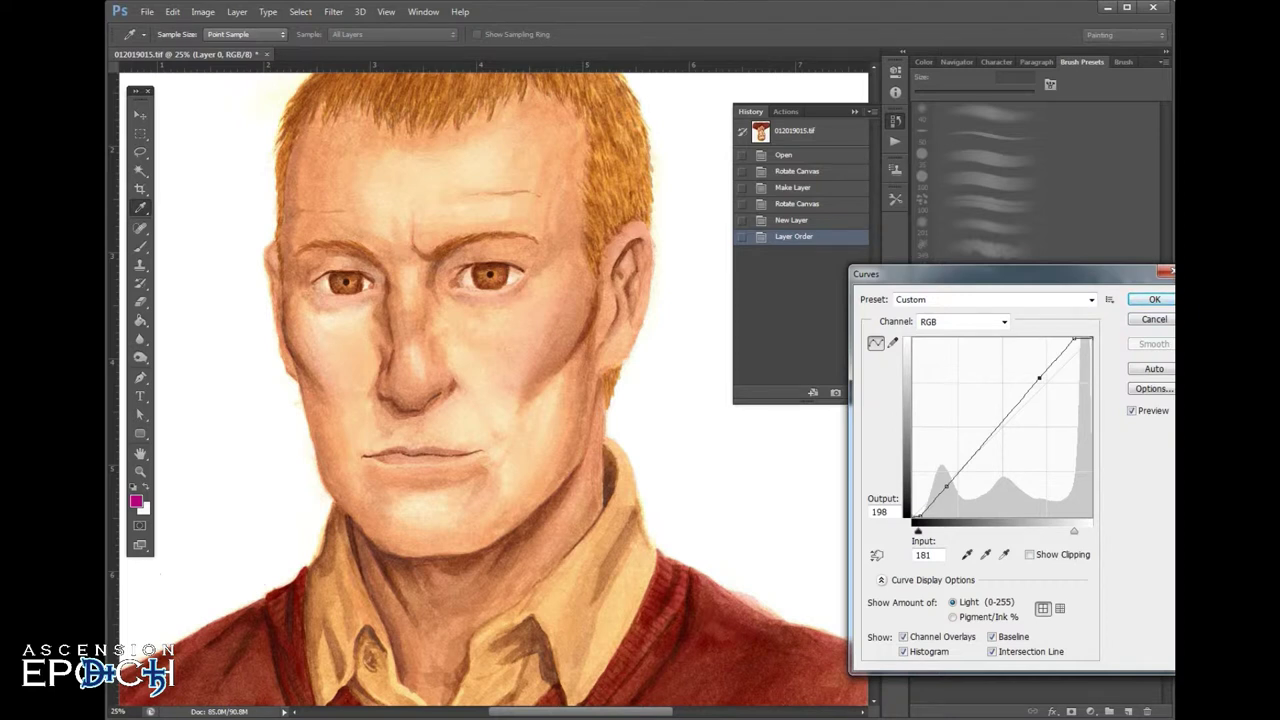
key(Return)
key(z)
key(ctrl+z)
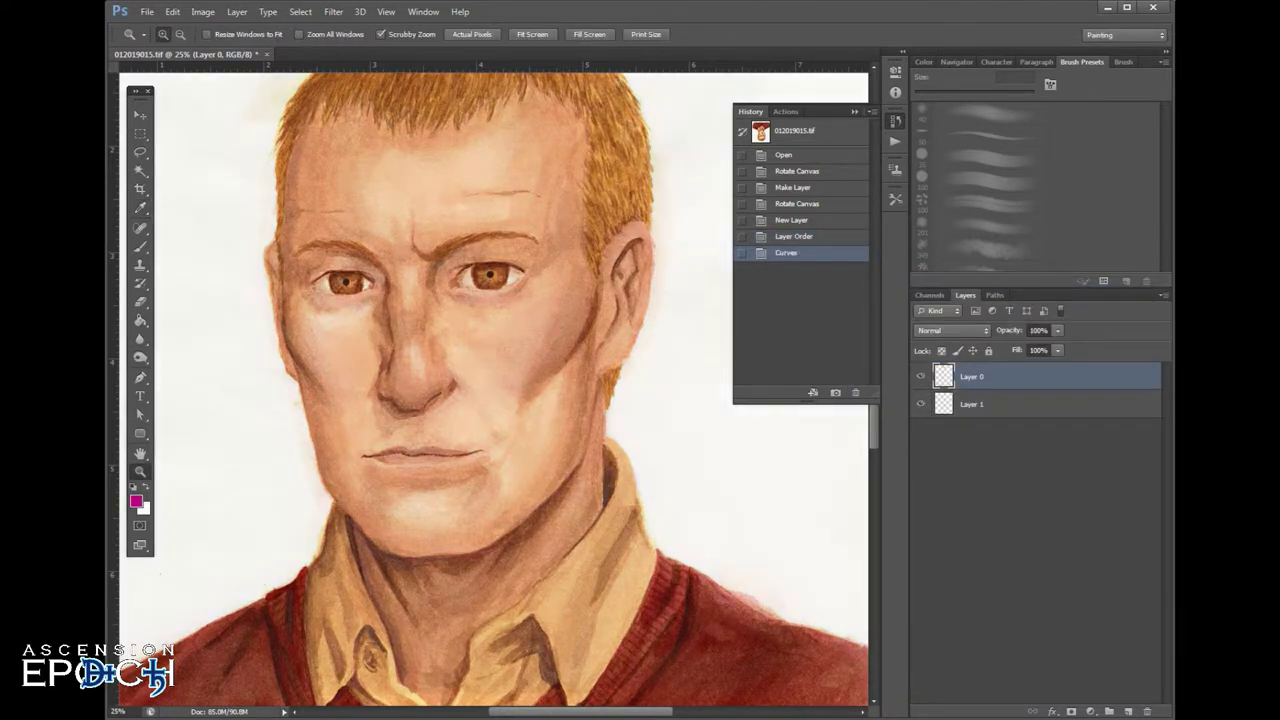
key(ctrl+z)
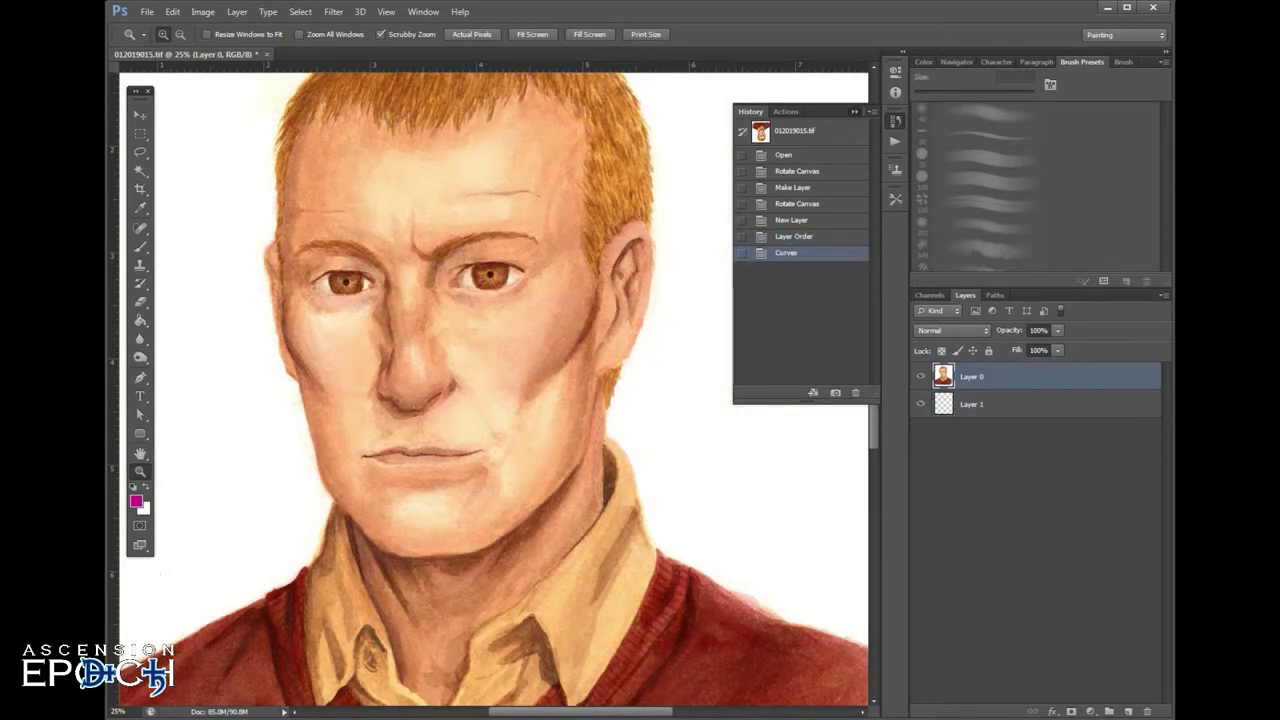
- Select the empty lower layer and sample the white paper background as the foreground colour
click(855, 112)
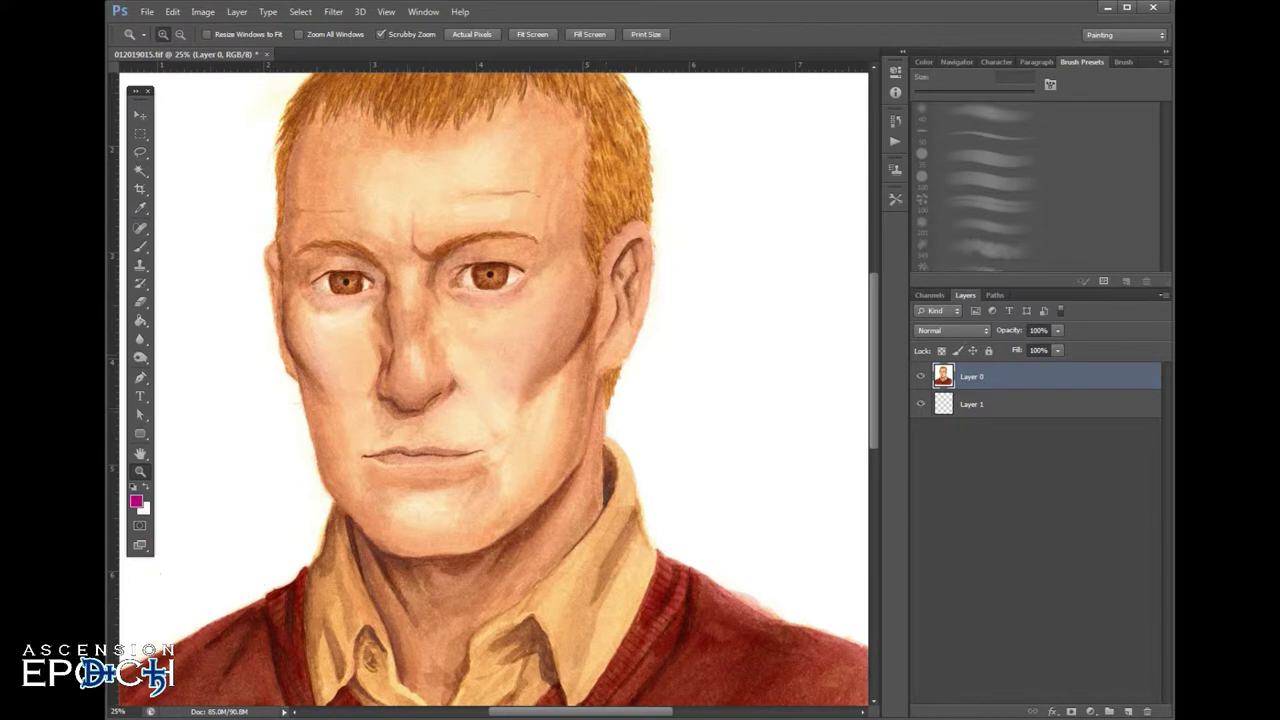
alt+click(439, 309)
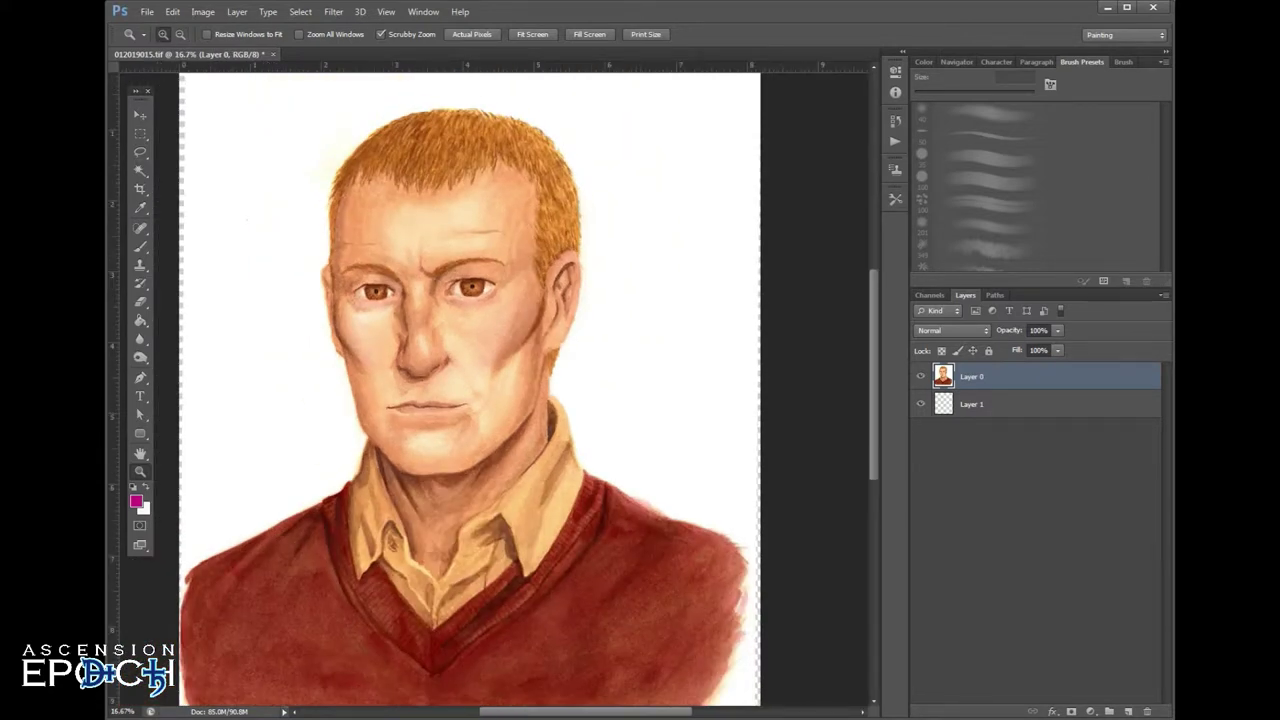
key(alt+bracketleft)
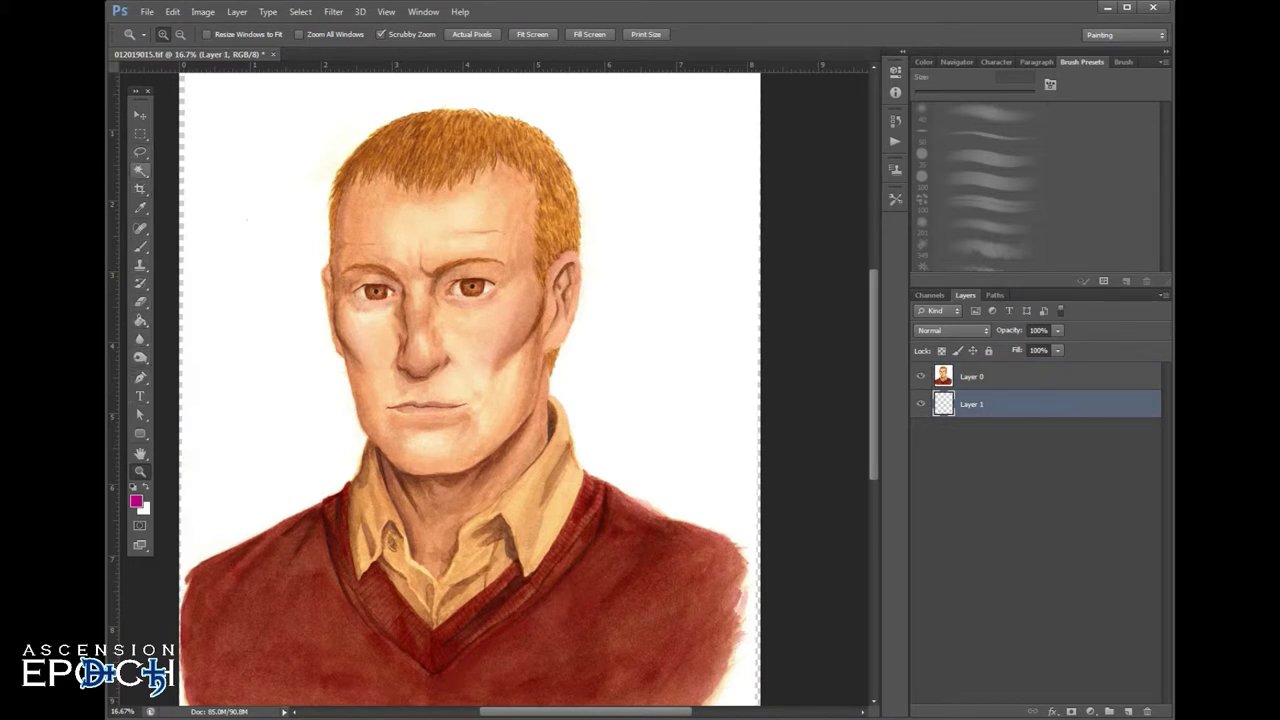
click(140, 207)
click(245, 216)
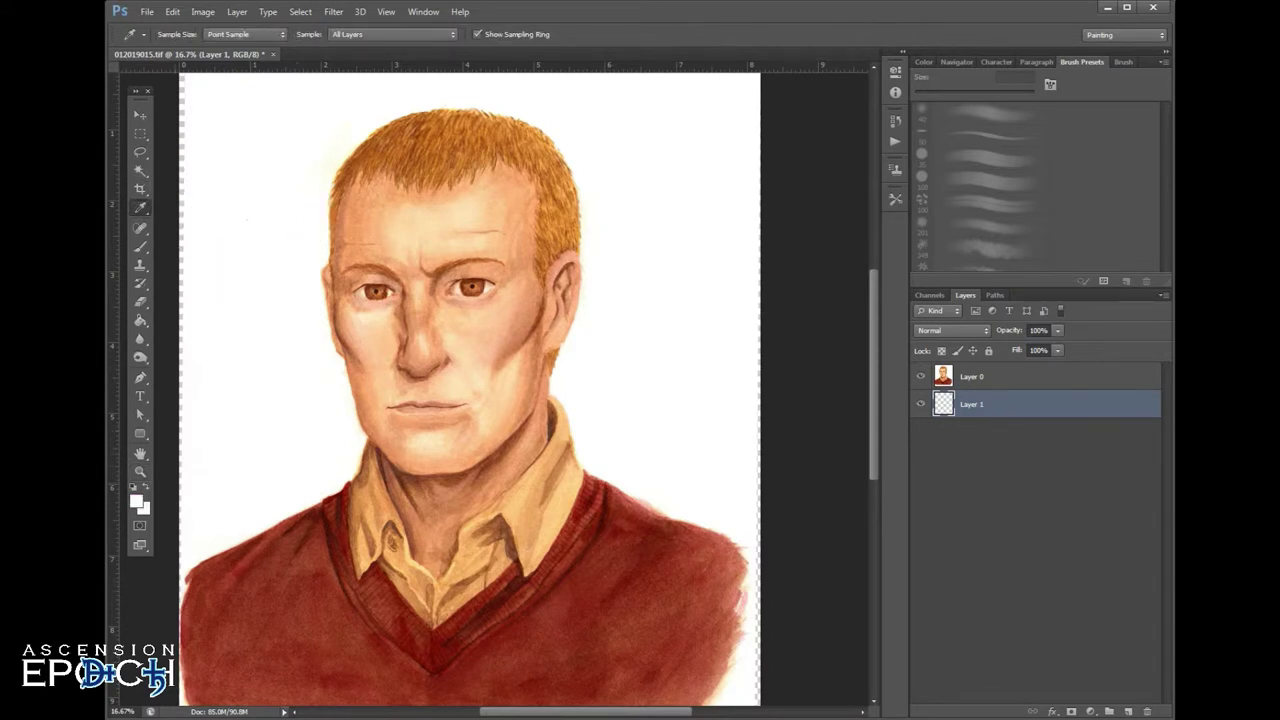
- Choose the 35 px round brush preset and enlarge the brush for painting on the lower layer
click(140, 247)
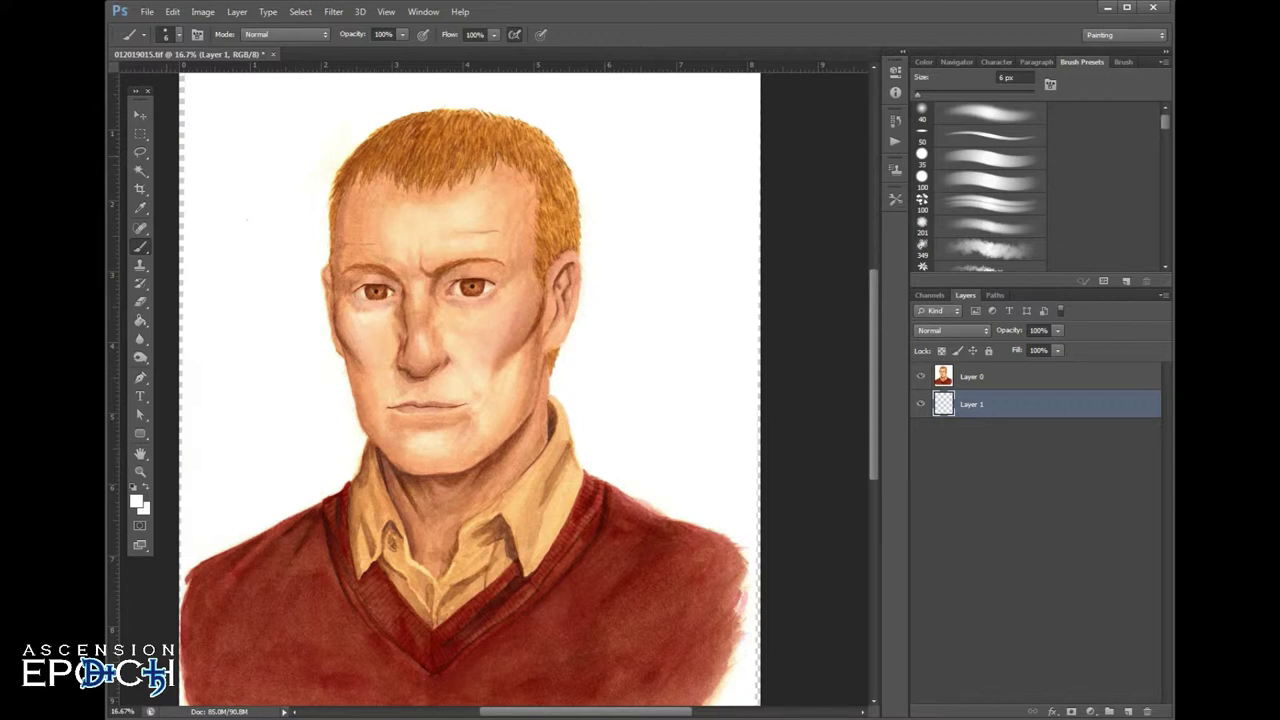
click(140, 471)
click(408, 290)
click(408, 290)
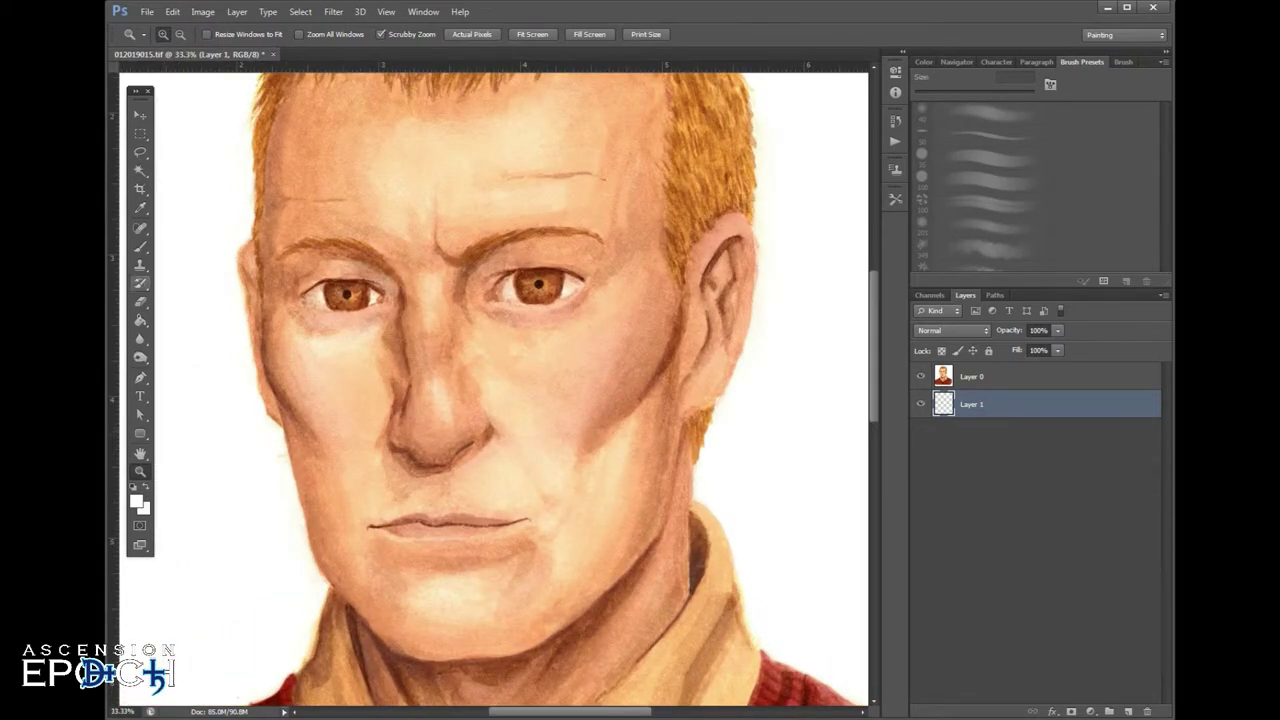
click(180, 34)
click(327, 442)
click(327, 442)
click(136, 501)
click(1154, 437)
alt+click(430, 347)
key(b)
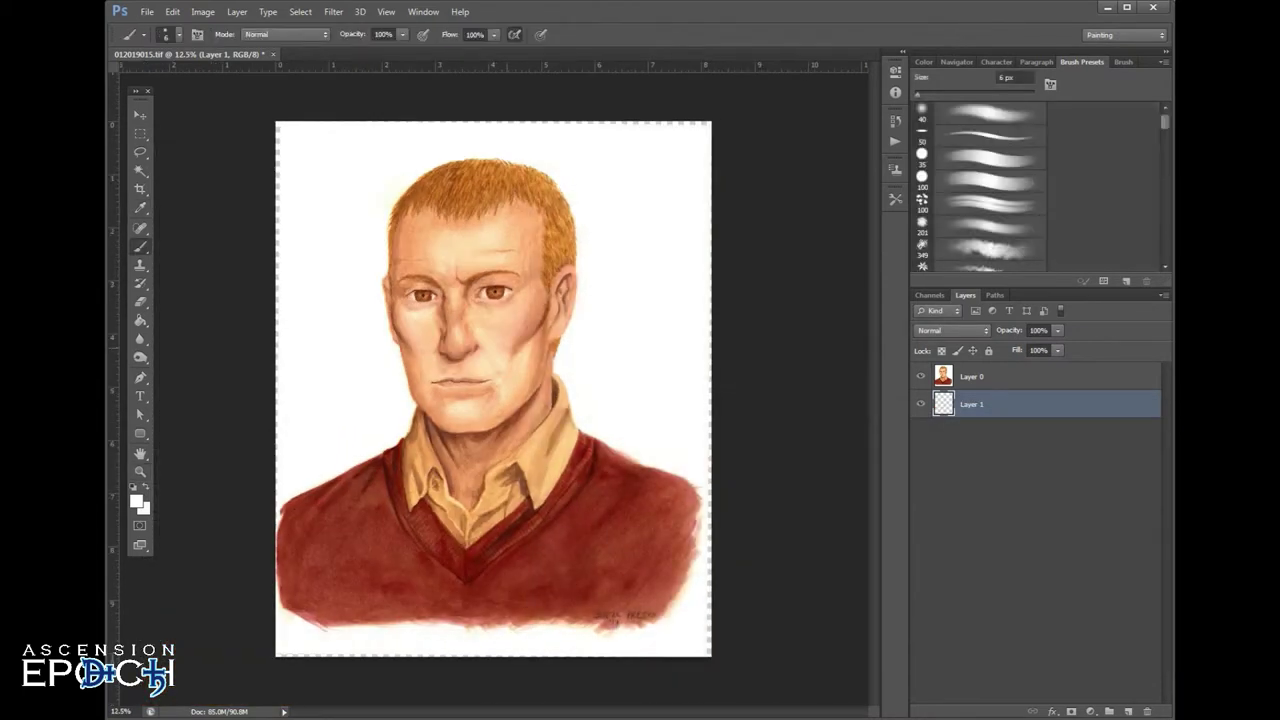
click(990, 158)
key(bracketright)
key(bracketright)
key(bracketright)
key(bracketright)
key(bracketright)
key(bracketright)
key(bracketright)
key(bracketright)
key(bracketright)
key(bracketright)
- Add a new layer above the portrait layer and name it highlights
click(140, 471)
click(458, 204)
click(458, 204)
click(1010, 377)
click(1147, 711)
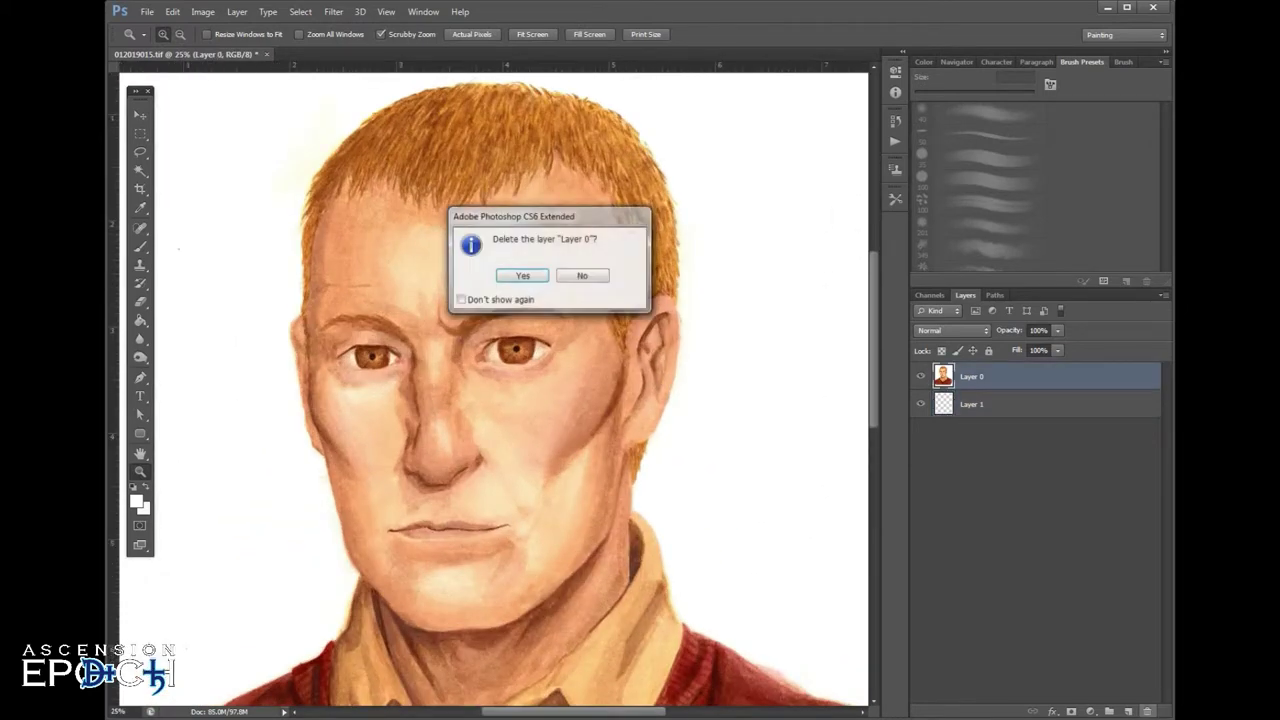
key(Escape)
click(1128, 711)
double_click(972, 377)
text(highlights)
- Merge the portrait layer down into the layer beneath it and rename the merged layer painting
click(985, 404)
click(237, 11)
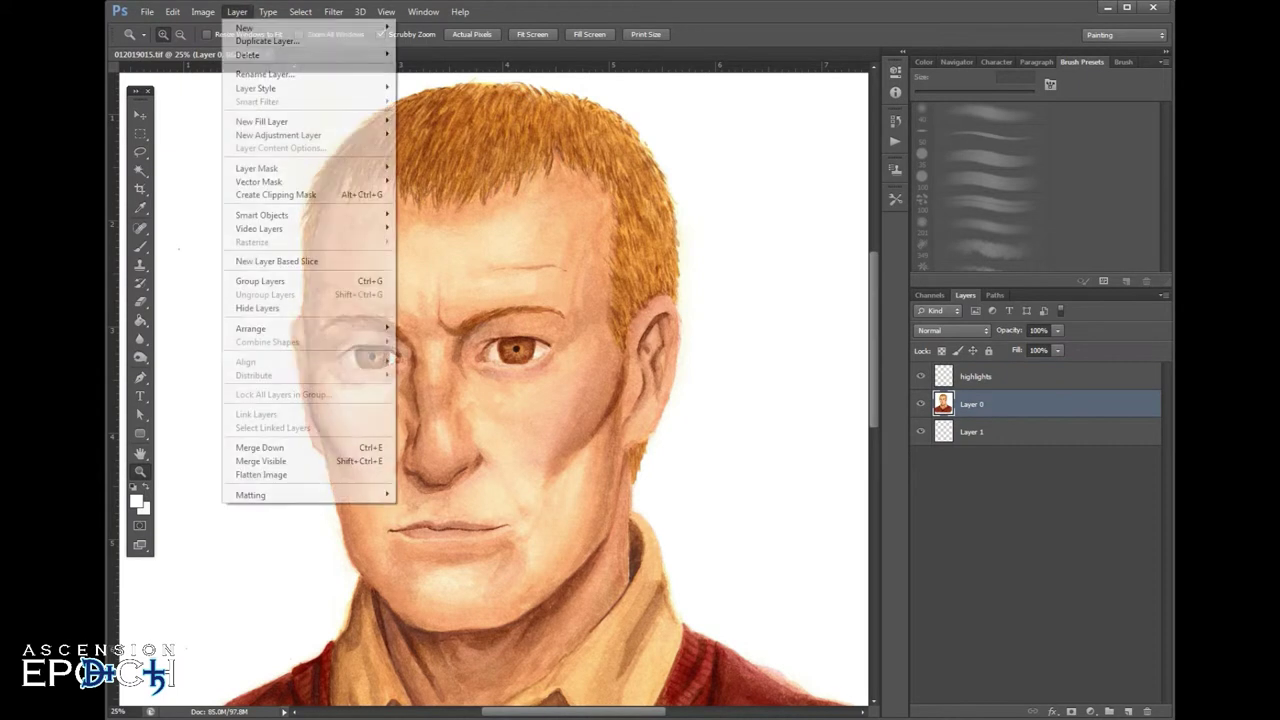
click(260, 447)
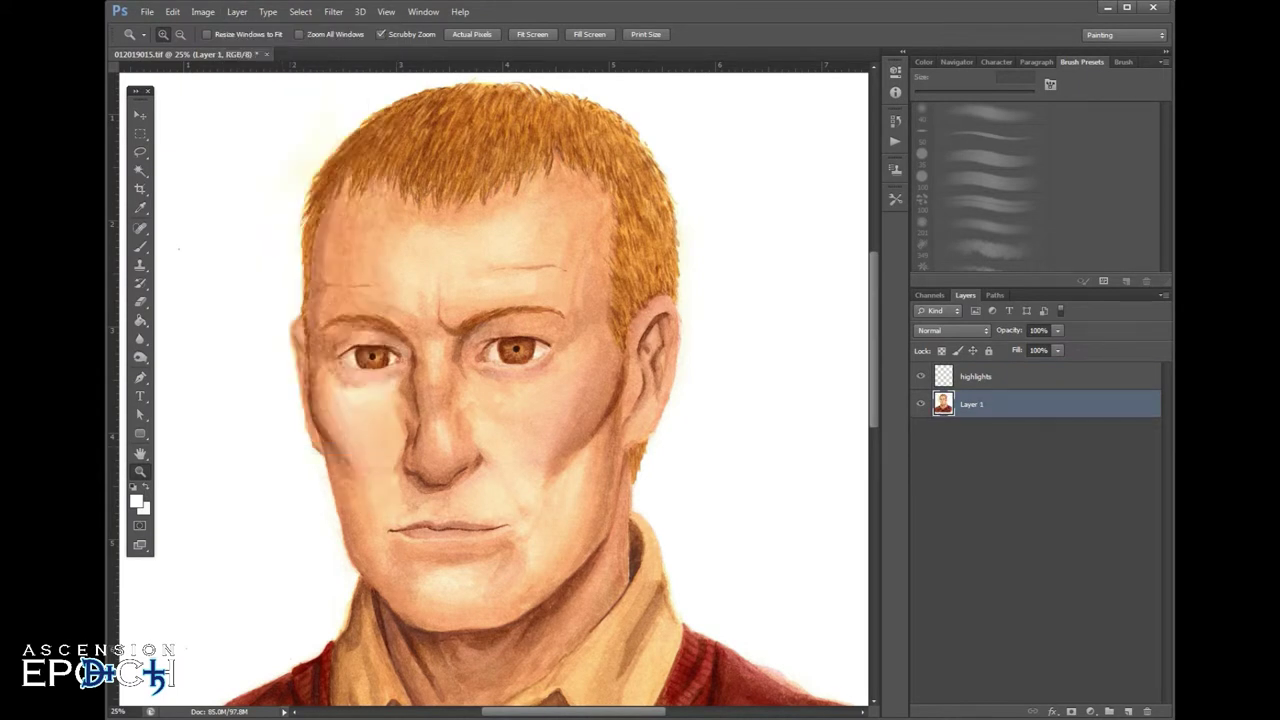
double_click(972, 404)
text(painting)
key(Return)
- Make the highlights layer active and set up the 35 px round brush preset at 25 px
click(976, 377)
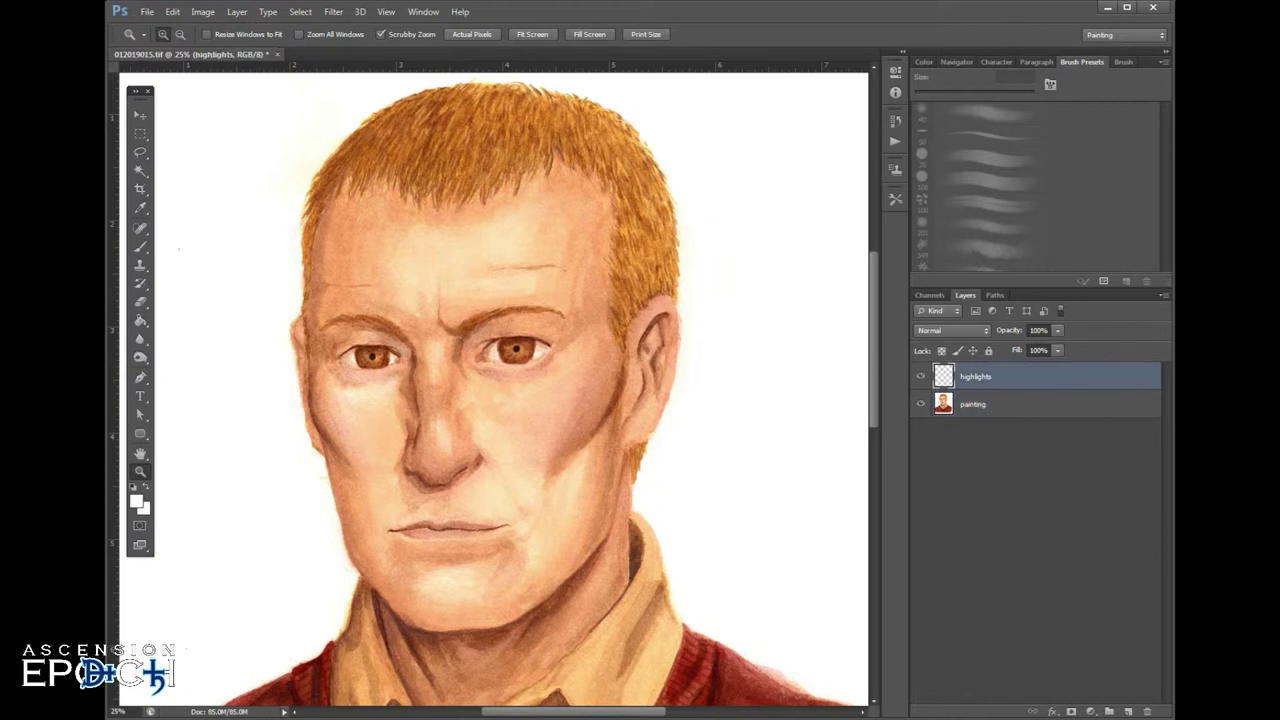
click(420, 354)
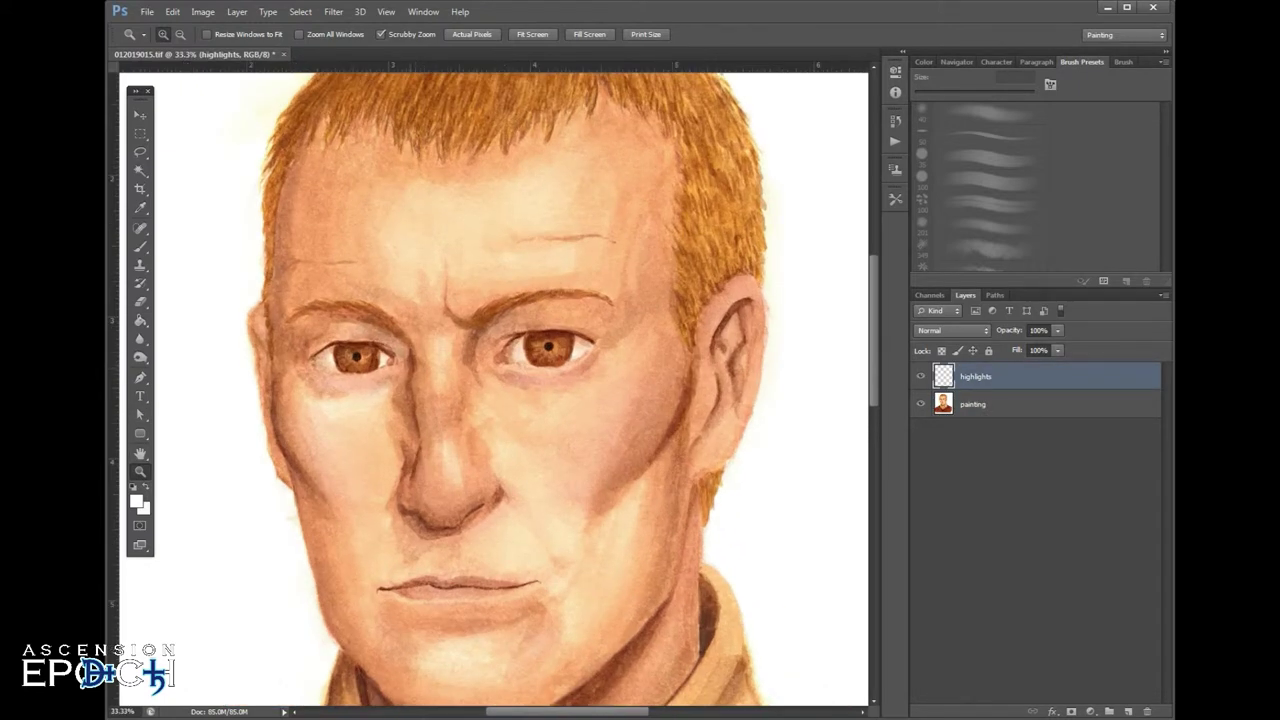
key(b)
click(980, 158)
key(bracketleft)
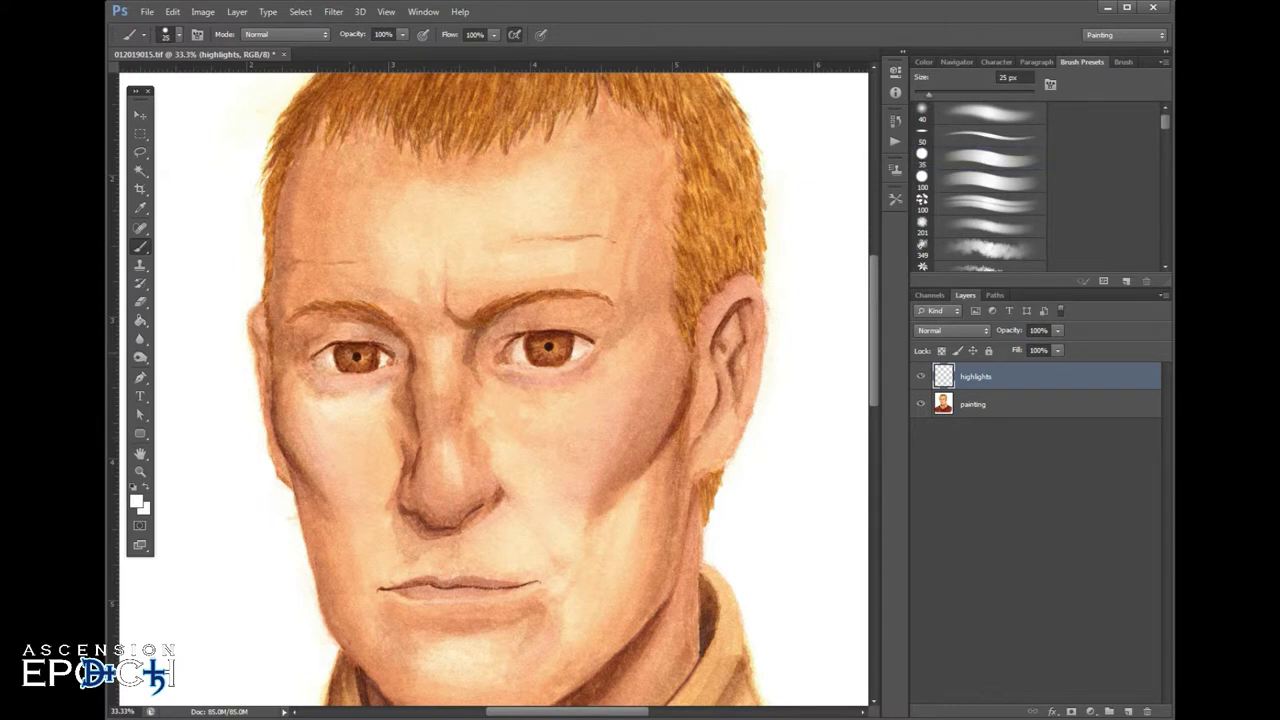
- Add a new layer named eyes above the highlights layer and dab white catchlights on the pupils
click(1128, 711)
drag(1040, 377, 1040, 416)
drag(978, 377, 978, 412)
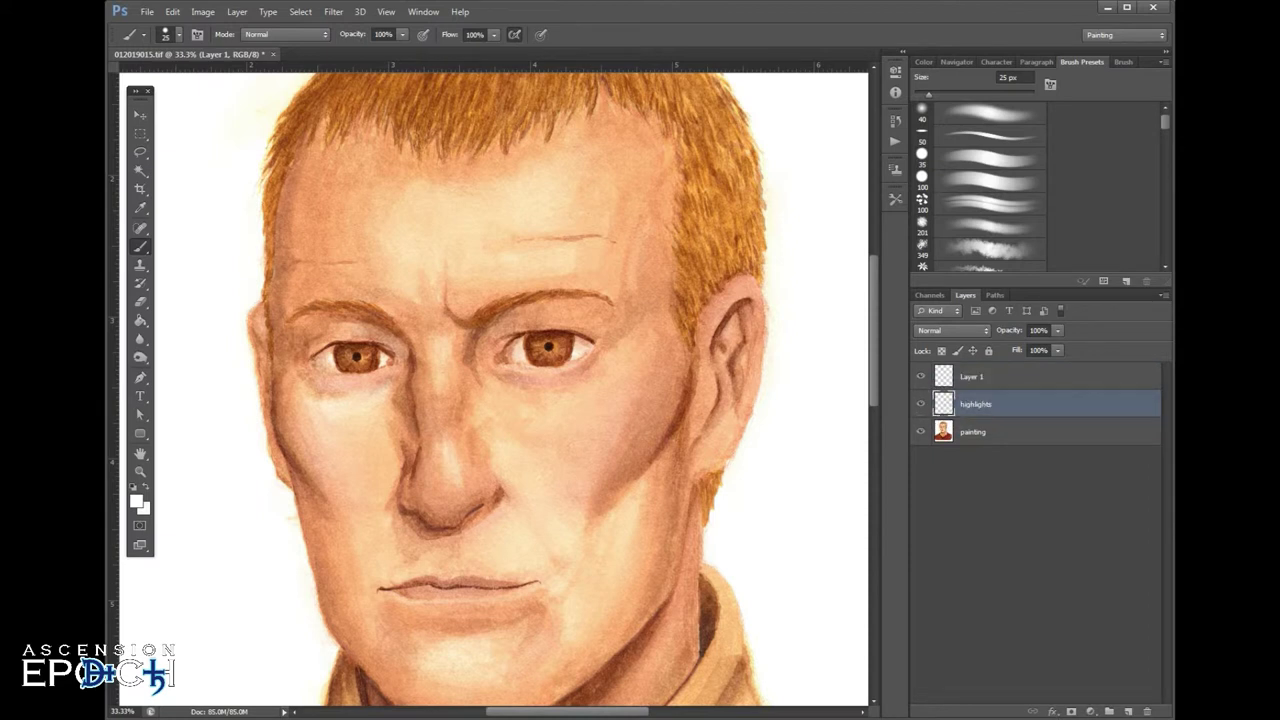
double_click(973, 377)
text(eyes)
key(Return)
click(350, 354)
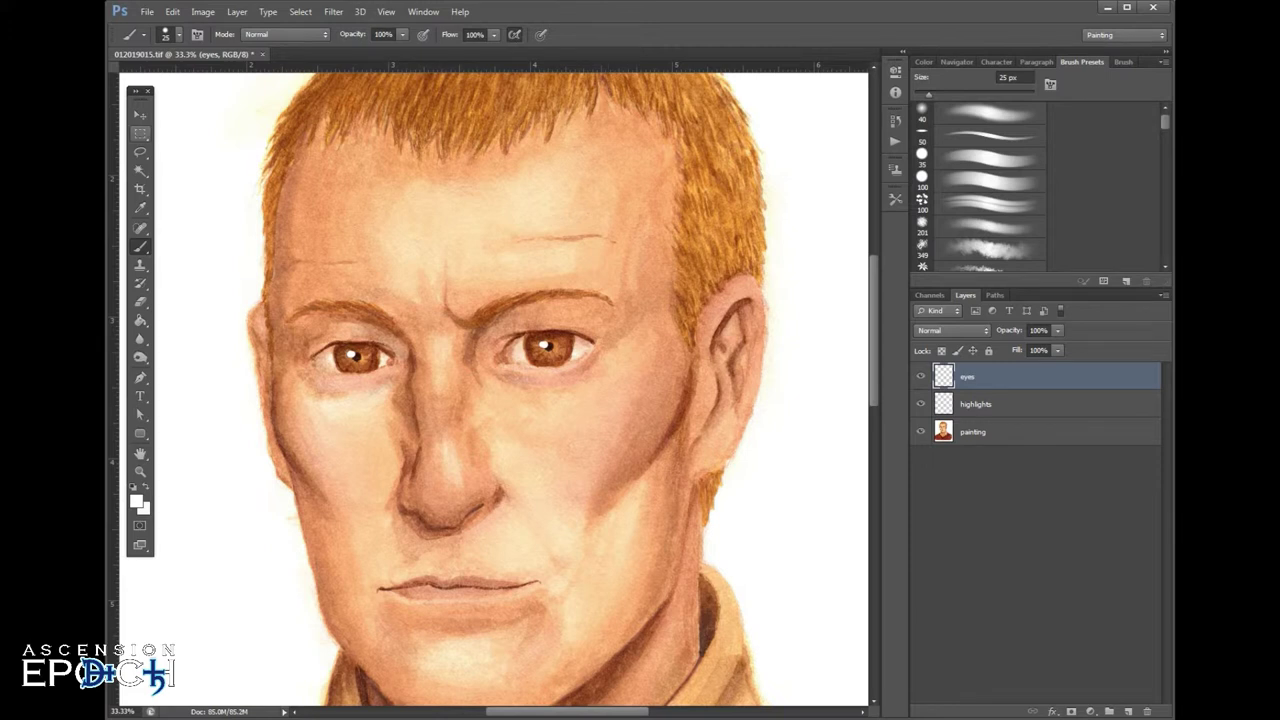
- Try to reposition the catchlight of one eye by selecting it with a rectangular marquee and moving it
click(140, 134)
drag(525, 332, 572, 358)
click(140, 115)
key(ctrl+d)
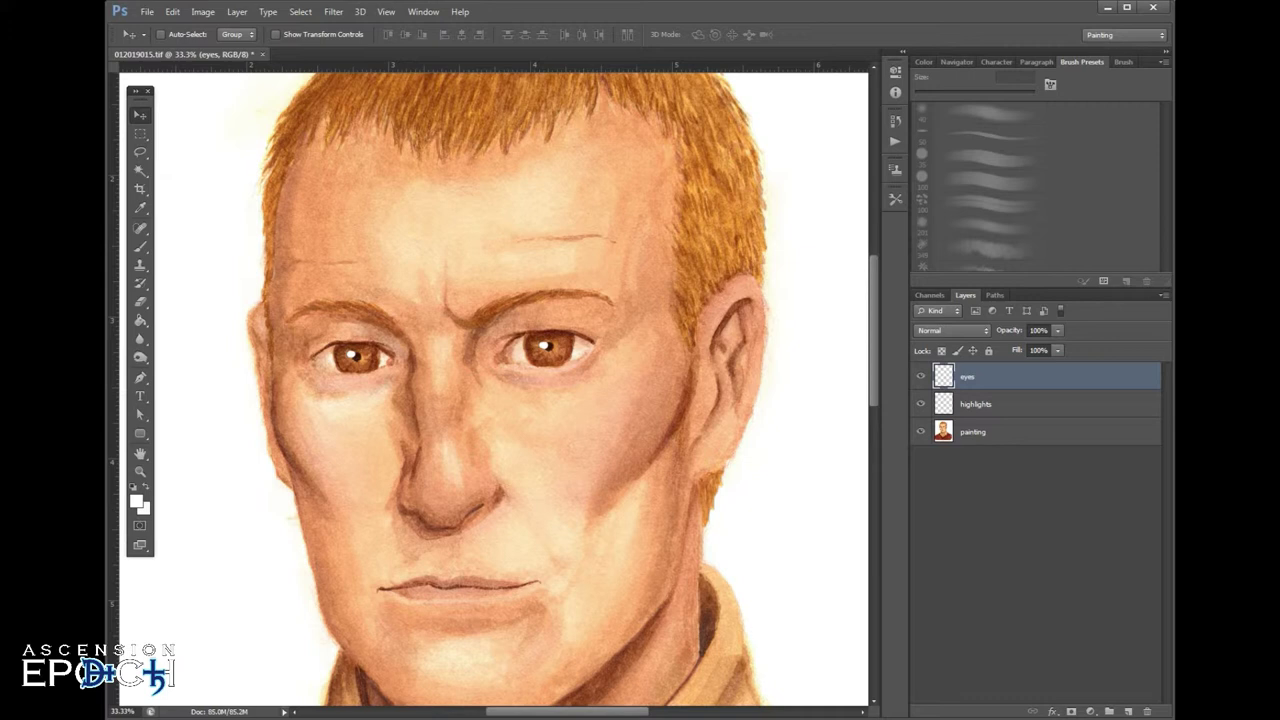
- Erase the white catchlights from both pupils on the eyes layer with an enlarged eraser
key(e)
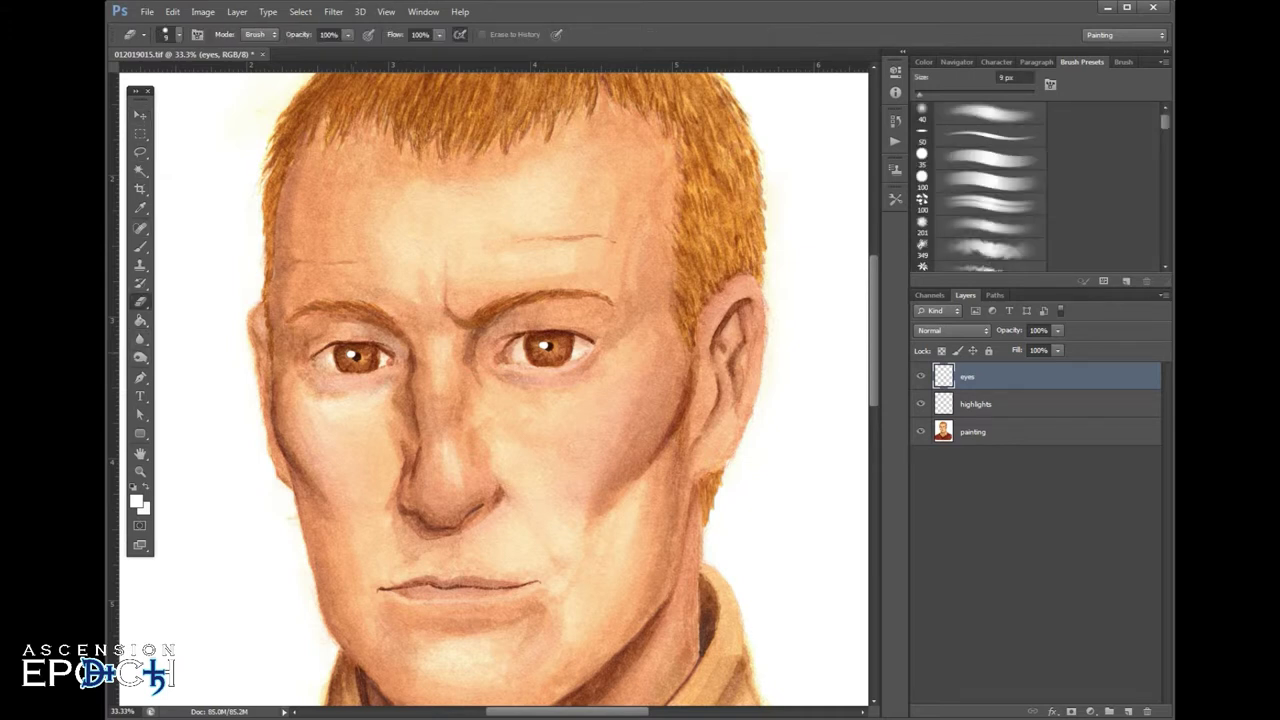
key(bracketright)
key(bracketright)
key(bracketright)
key(bracketright)
key(bracketright)
key(bracketright)
click(351, 354)
click(543, 346)
- Dab new white catchlights slightly toward the upper right of both pupils with the 25 px brush
key(b)
click(358, 353)
key(ctrl+z)
click(358, 353)
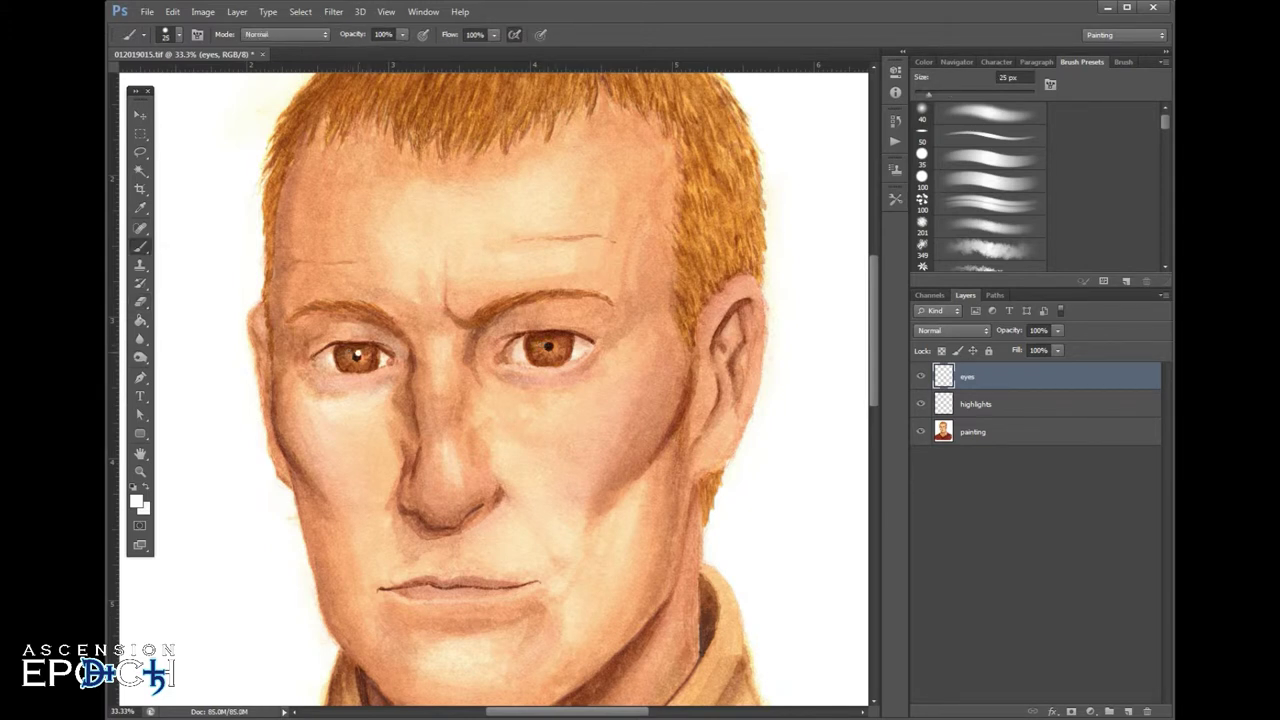
key(ctrl+z)
click(360, 353)
click(551, 343)
- Make the highlights layer active and set up the soft 40 px brush preset at 9% flow and 200 px
scroll(494, 390, up, 3)
scroll(494, 390, down, 1)
click(976, 404)
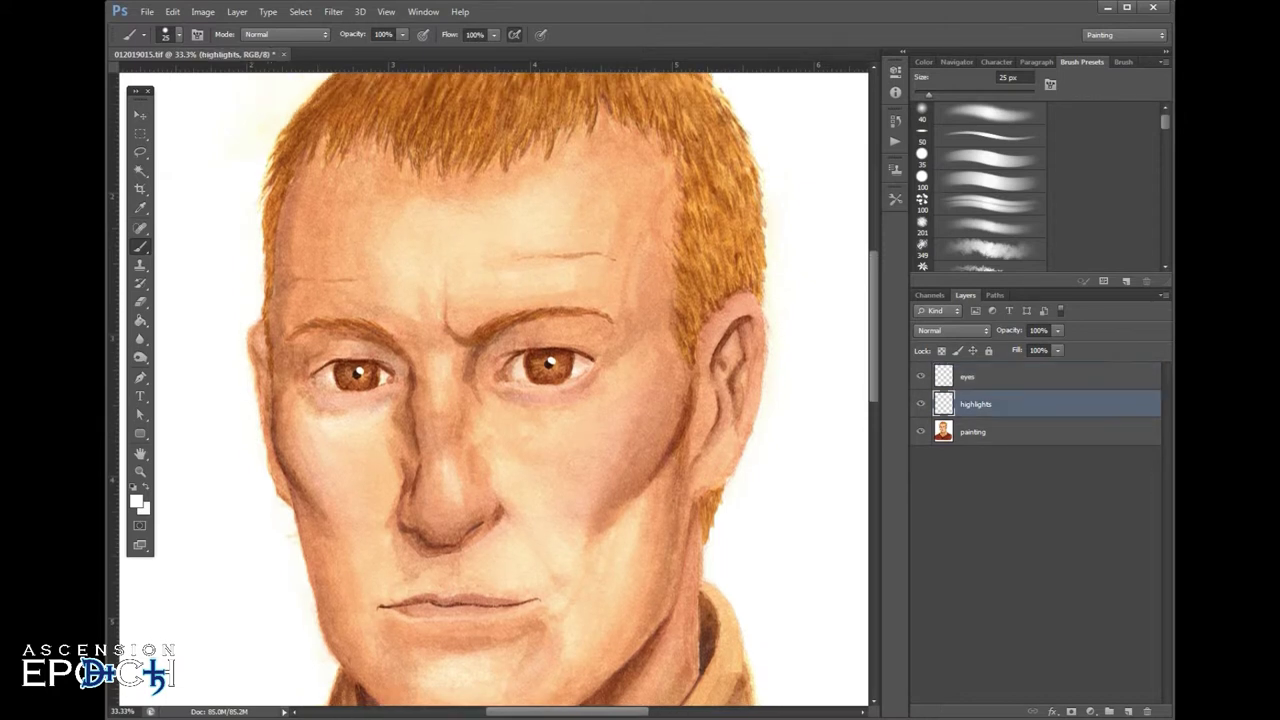
click(985, 114)
click(494, 35)
drag(495, 52, 427, 52)
key(Return)
key(])
key(bracketright)
key(bracketright)
key(bracketright)
key(bracketright)
key(bracketright)
key(bracketright)
key(bracketright)
key(bracketright)
key(bracketright)
key(bracketright)
key(bracketright)
key(bracketright)
key(bracketright)
key(bracketright)
key(bracketright)
key(bracketright)
key(bracketright)
key(bracketleft)
key(bracketleft)
- Brush soft white highlights across the forehead and lower the highlights layer's opacity to 25%
drag(420, 224, 590, 220)
drag(478, 276, 575, 278)
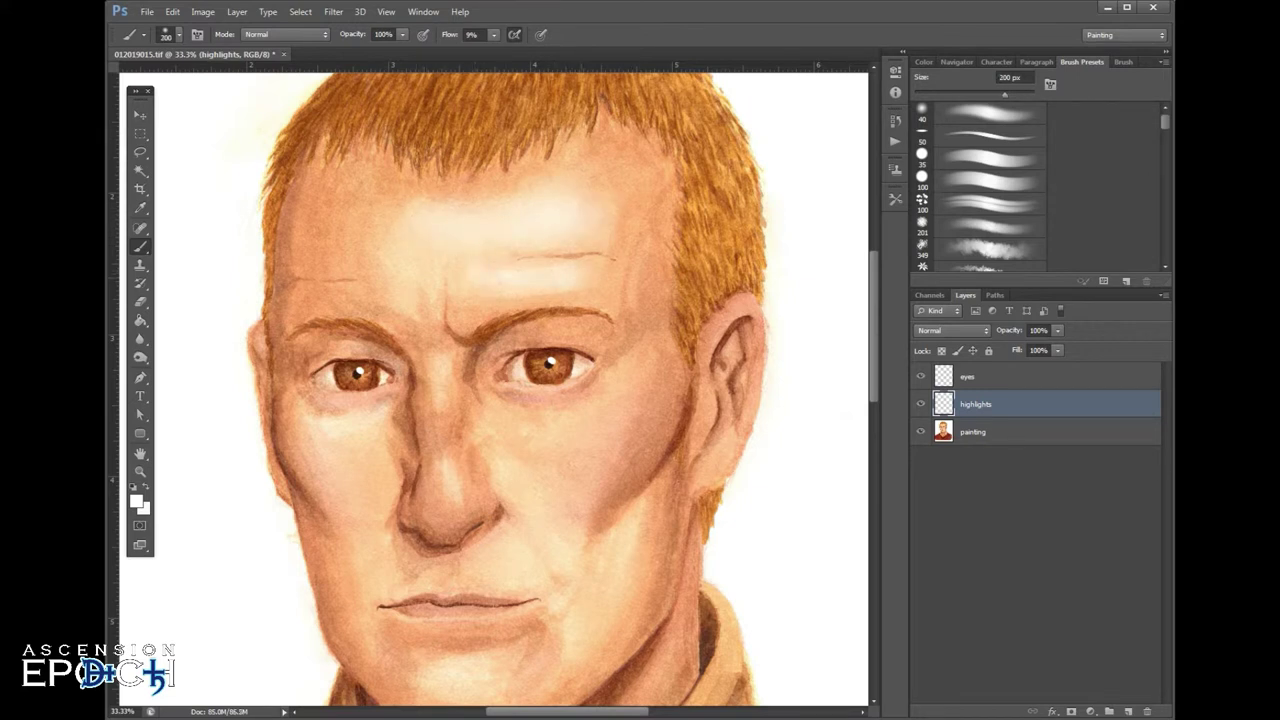
click(445, 257)
click(1058, 331)
drag(1058, 347, 1003, 346)
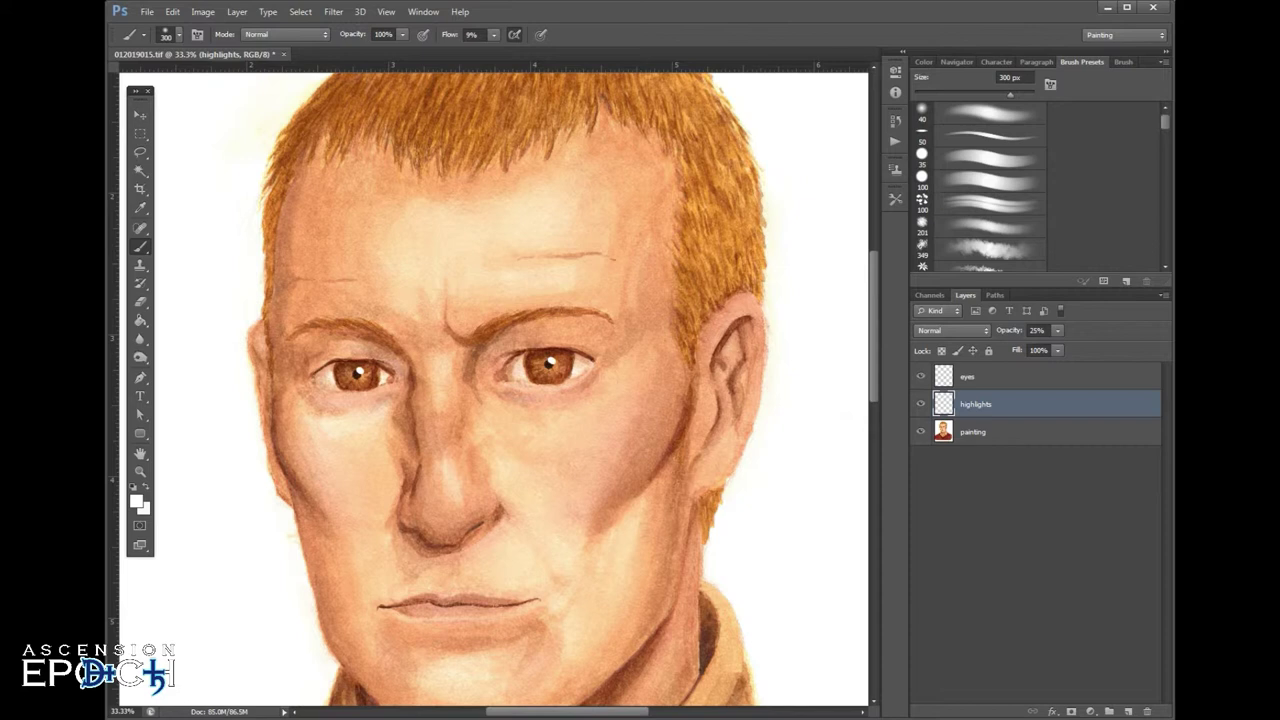
- Add smaller soft highlights to the facial features, reducing the brush to 90 px and 70 px for finer areas
scroll(494, 389, down, 3)
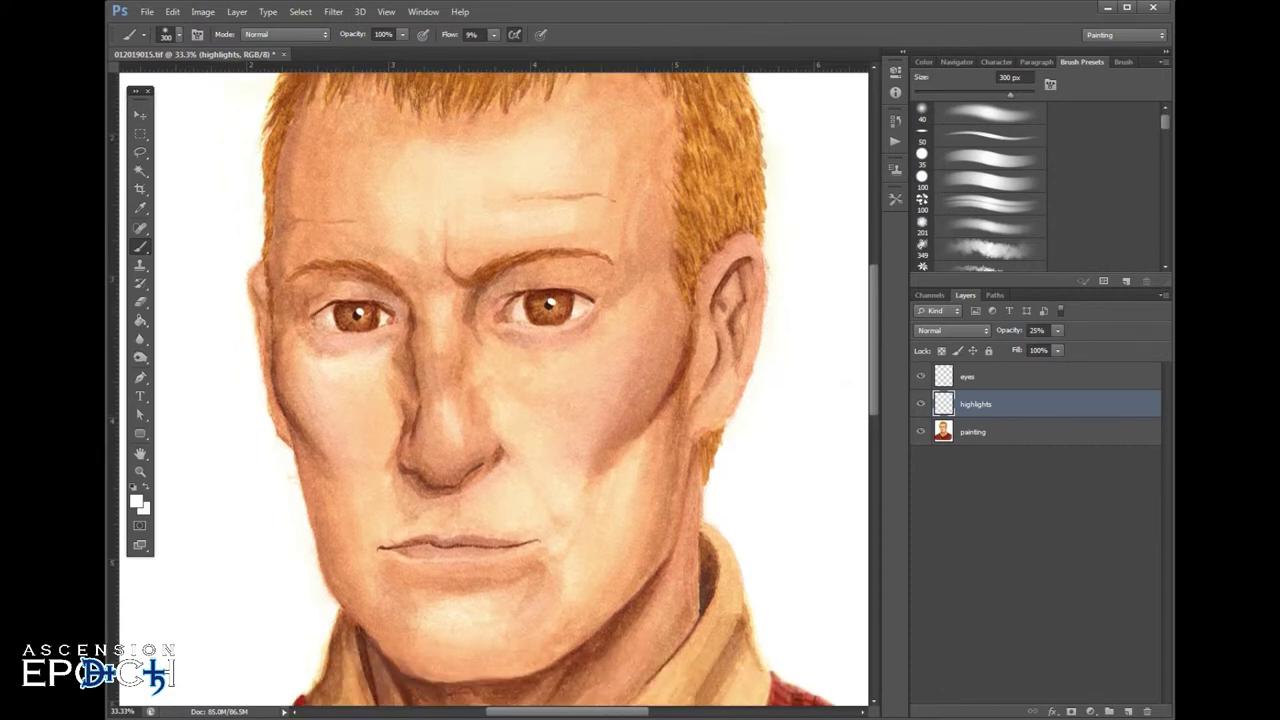
scroll(494, 389, up, 1)
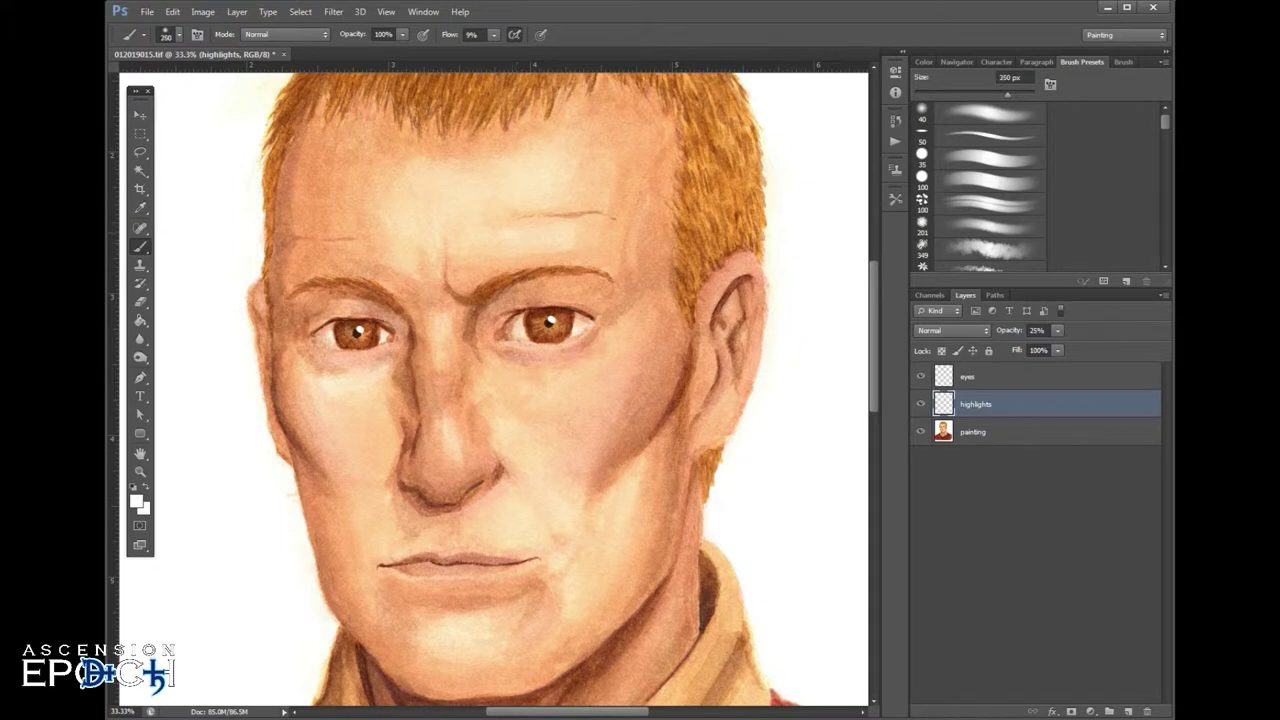
key(bracketleft)
key(bracketleft)
key(bracketleft)
scroll(494, 390, down, 6)
scroll(494, 390, up, 3)
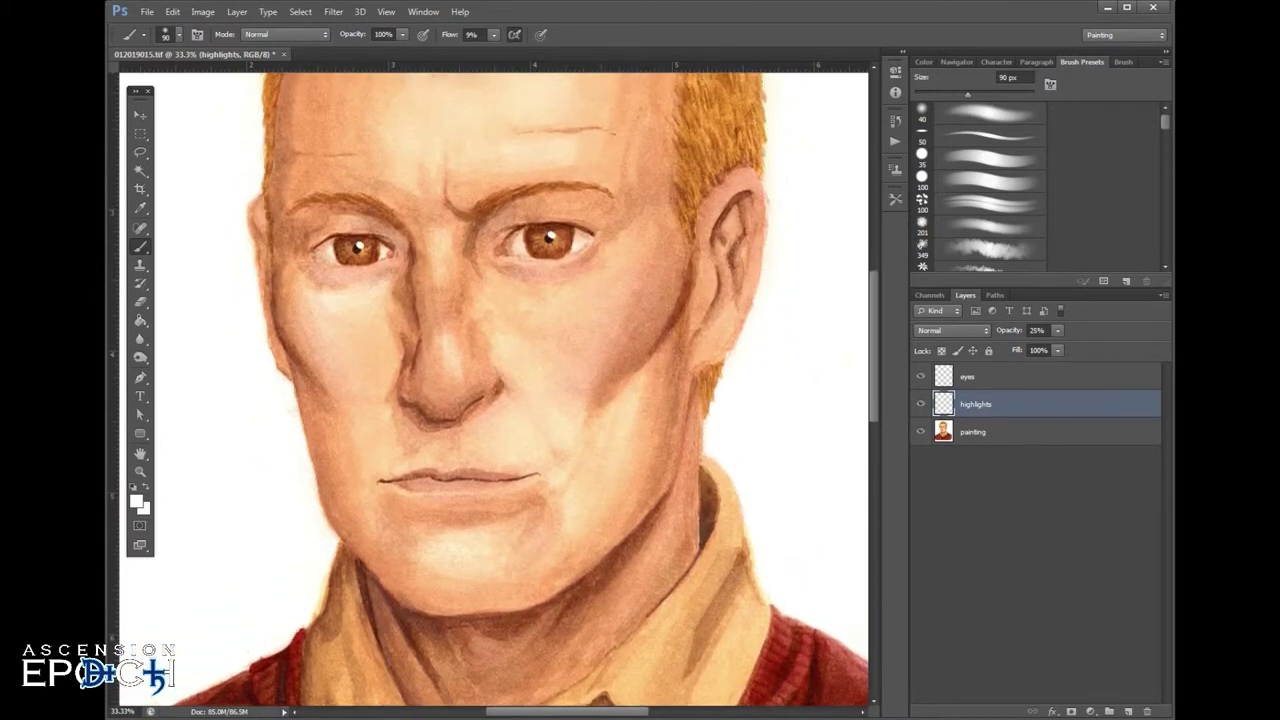
scroll(494, 390, up, 3)
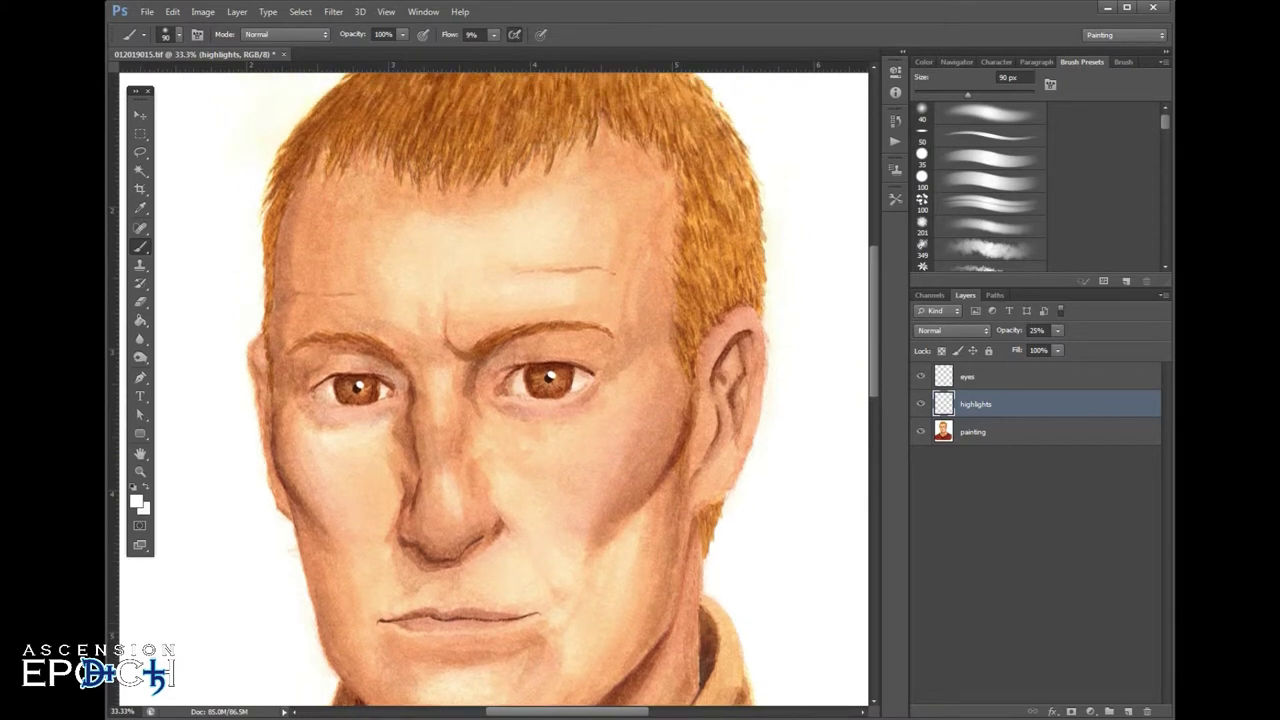
scroll(494, 390, down, 3)
key(bracketleft)
key(bracketleft)
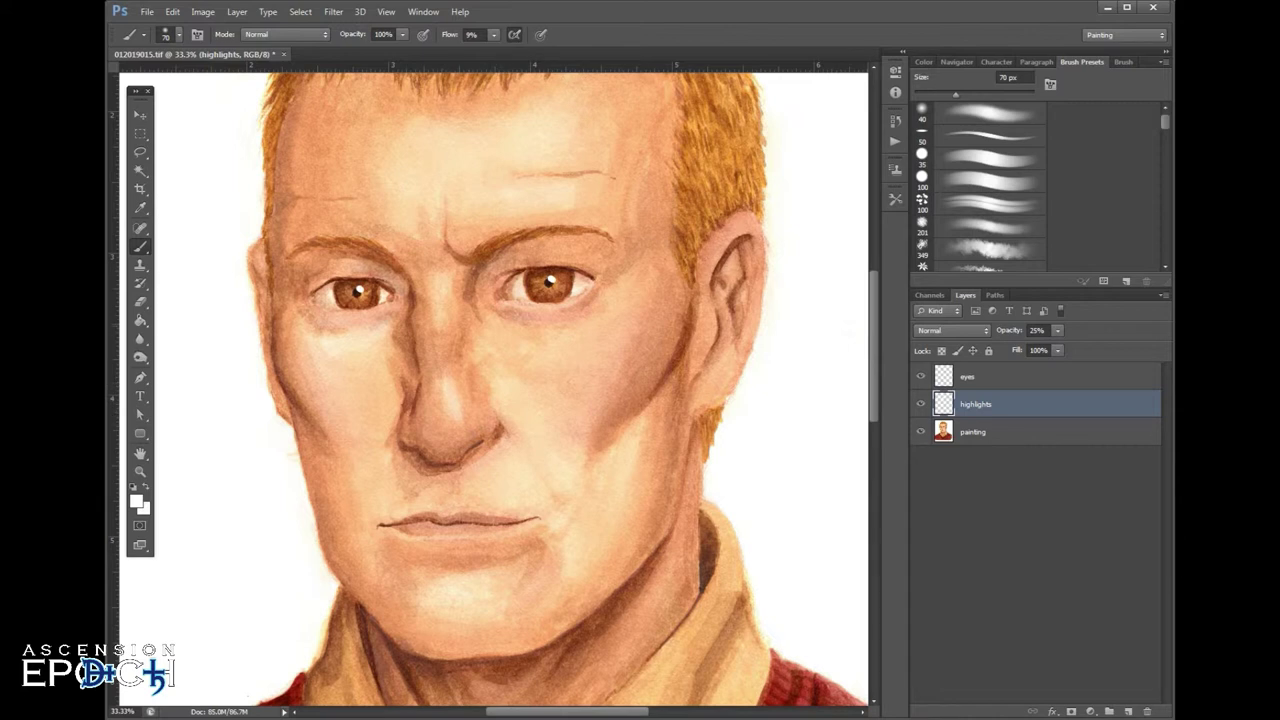
- Build up more soft white highlights on the face with a 90 px brush, toggling the highlights layer's visibility to compare
scroll(494, 390, down, 2)
scroll(494, 390, up, 4)
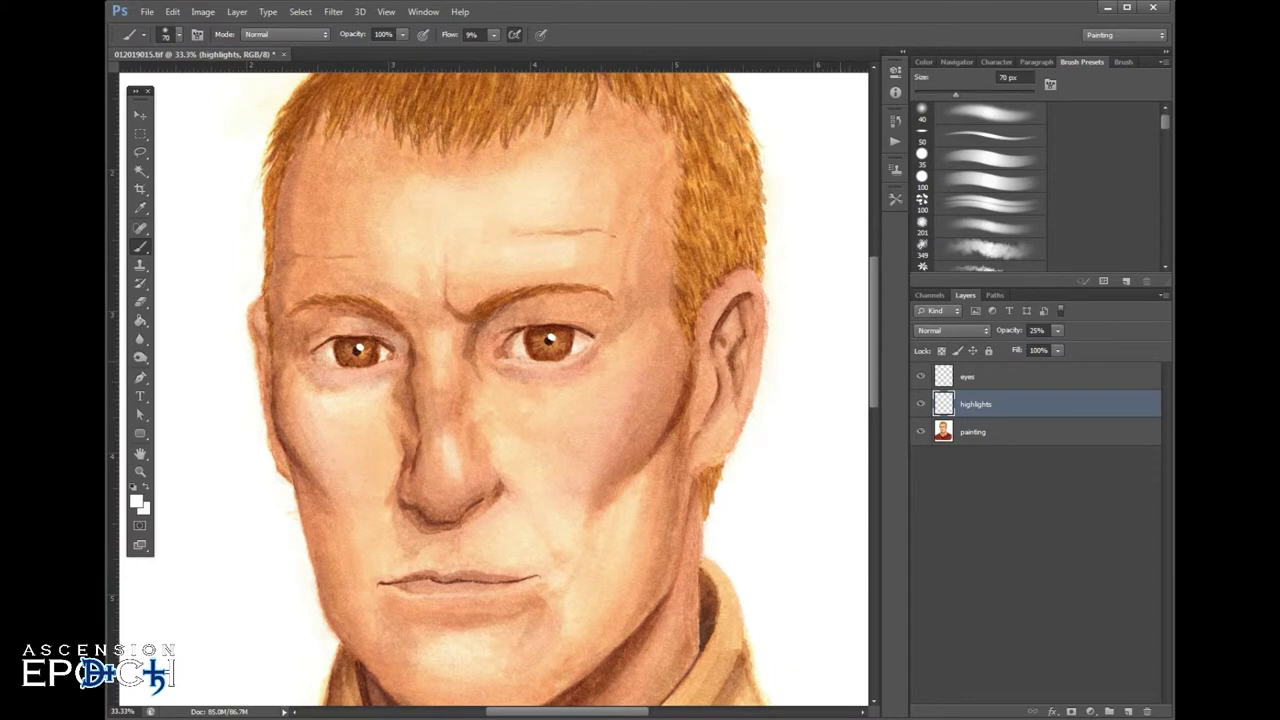
key(bracketright)
key(bracketright)
key(bracketleft)
key(bracketleft)
key(bracketleft)
click(921, 404)
key(ctrl+comma)
scroll(494, 388, down, 2)
scroll(494, 388, up, 1)
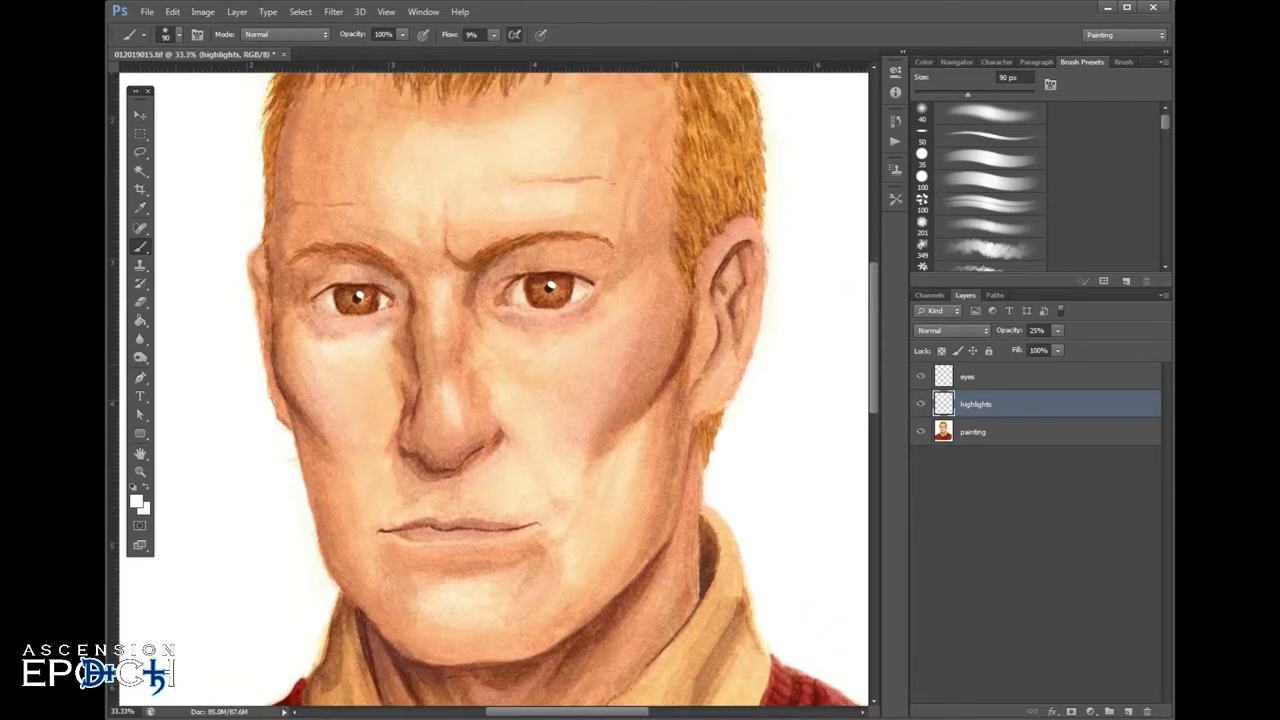
- Add a new layer above the highlights layer and name it hairlights
scroll(494, 390, up, 3)
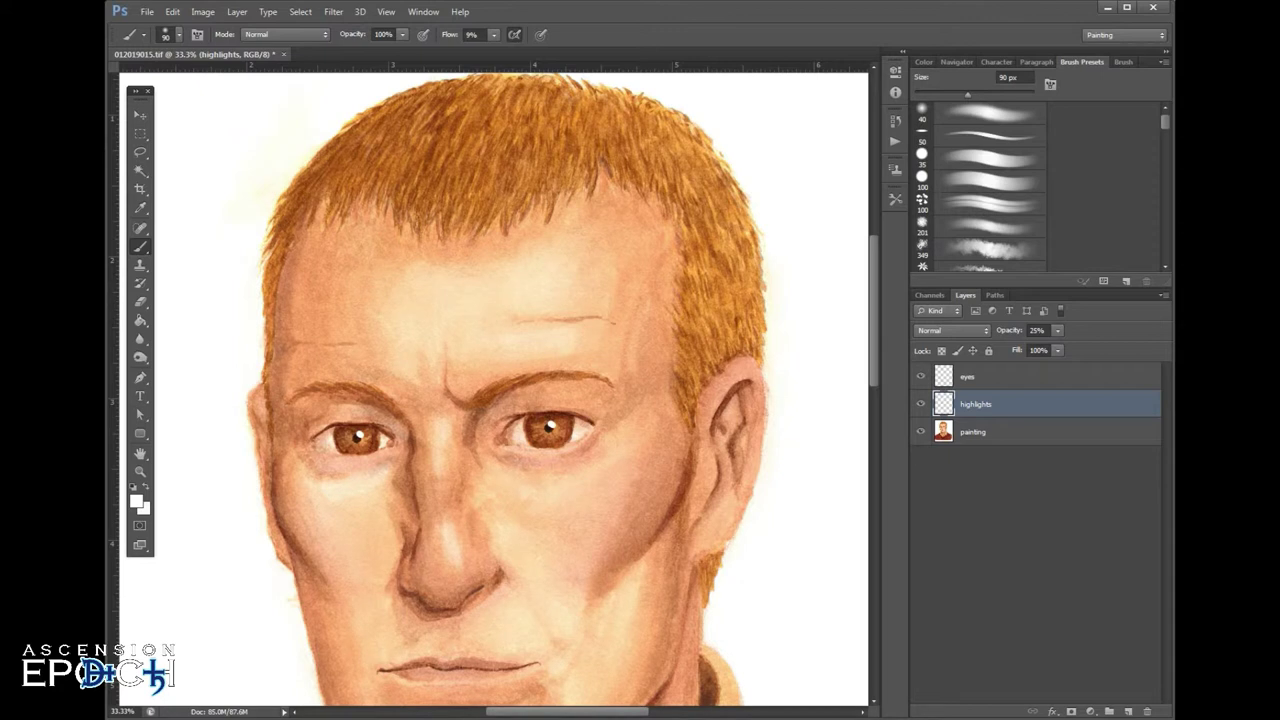
click(1127, 711)
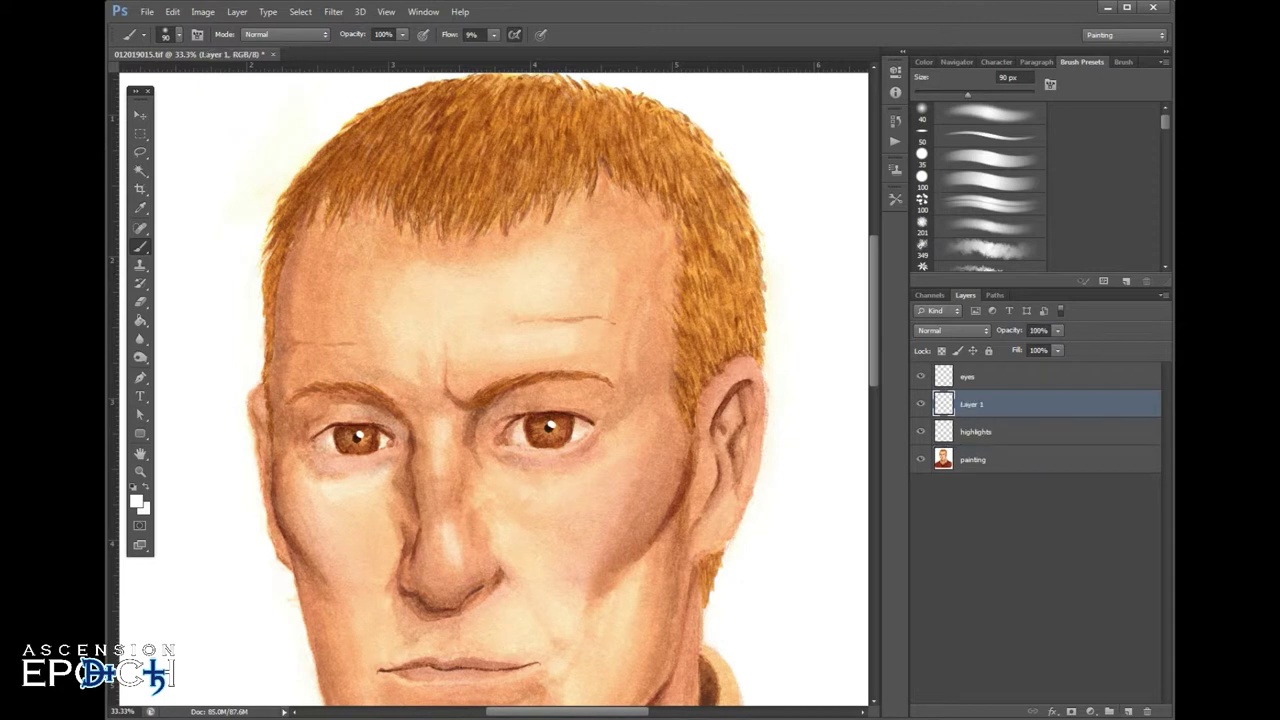
double_click(973, 405)
text(hairlights)
key(Return)
- Paint short white strands through the hair on the top and side of the head with a 7 px brush at 25% flow
drag(494, 35, 568, 40)
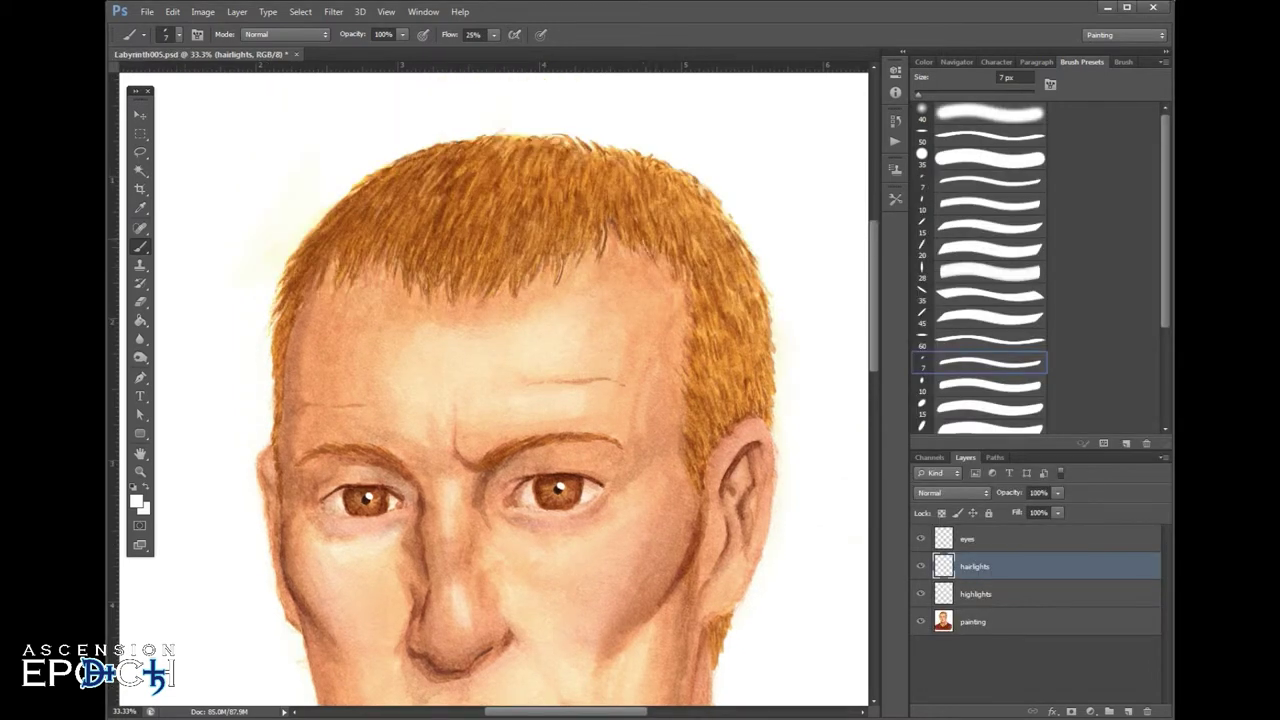
drag(657, 235, 663, 249)
drag(653, 207, 669, 235)
drag(677, 221, 681, 239)
drag(684, 221, 707, 243)
drag(709, 227, 717, 243)
mouse_move(685, 267)
mouse_down()
mouse_move(695, 287)
mouse_move(700, 268)
mouse_up()
mouse_move(712, 288)
mouse_down()
mouse_move(710, 268)
mouse_move(730, 270)
mouse_move(714, 248)
mouse_up()
drag(734, 252, 740, 234)
drag(748, 264, 750, 250)
drag(702, 203, 712, 223)
mouse_move(712, 203)
mouse_down()
mouse_move(723, 215)
mouse_move(691, 207)
mouse_up()
mouse_move(663, 193)
mouse_down()
mouse_move(669, 211)
mouse_move(647, 227)
mouse_up()
mouse_move(621, 209)
mouse_down()
mouse_move(631, 233)
mouse_move(649, 207)
mouse_up()
mouse_move(651, 177)
mouse_down()
mouse_move(661, 189)
mouse_move(612, 150)
mouse_move(622, 174)
mouse_up()
drag(635, 191, 634, 179)
drag(606, 220, 605, 198)
drag(596, 231, 595, 212)
mouse_move(588, 250)
mouse_down()
mouse_move(579, 220)
mouse_move(558, 232)
mouse_up()
drag(523, 286, 522, 262)
mouse_move(533, 255)
mouse_down()
mouse_move(532, 236)
mouse_move(582, 190)
mouse_up()
key(e)
key(b)
mouse_move(574, 220)
mouse_down()
mouse_move(571, 202)
mouse_move(600, 176)
mouse_up()
mouse_move(592, 178)
mouse_down()
mouse_move(590, 160)
mouse_move(570, 153)
mouse_up()
drag(562, 205, 558, 175)
drag(546, 225, 543, 203)
drag(536, 223, 535, 207)
drag(538, 197, 535, 181)
mouse_move(493, 283)
mouse_down()
mouse_move(489, 265)
mouse_move(468, 272)
mouse_up()
drag(457, 297, 456, 281)
drag(517, 240, 516, 222)
drag(500, 242, 518, 184)
drag(462, 236, 460, 212)
drag(529, 176, 527, 160)
drag(470, 272, 466, 258)
drag(515, 192, 512, 176)
drag(757, 320, 755, 300)
mouse_move(749, 316)
mouse_down()
mouse_move(747, 300)
mouse_move(767, 306)
mouse_up()
drag(745, 290, 743, 274)
drag(705, 326, 703, 308)
drag(695, 328, 692, 312)
mouse_move(698, 361)
mouse_down()
mouse_move(693, 347)
mouse_move(713, 341)
mouse_up()
drag(699, 379, 695, 367)
key(ctrl+space)
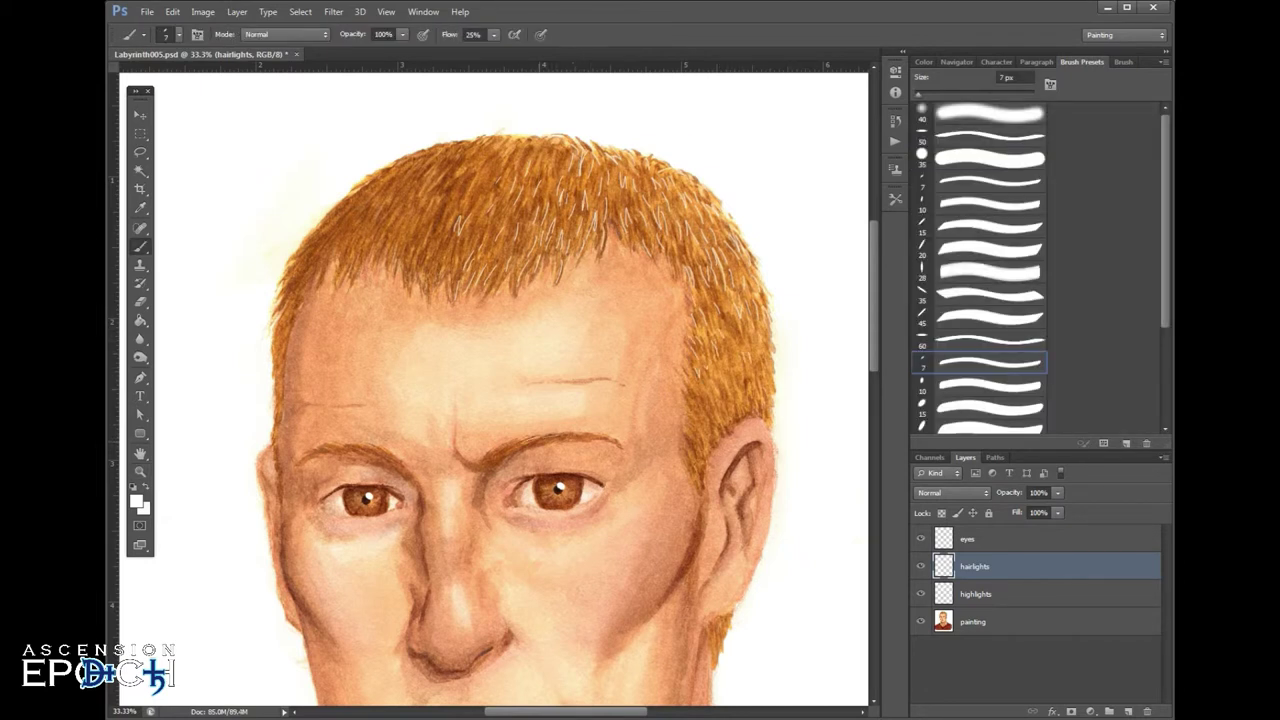
key(ctrl+z)
- Reduce the brush to 5 px and add a fine highlight stroke to the eyebrow
key(bracketleft)
key(bracketleft)
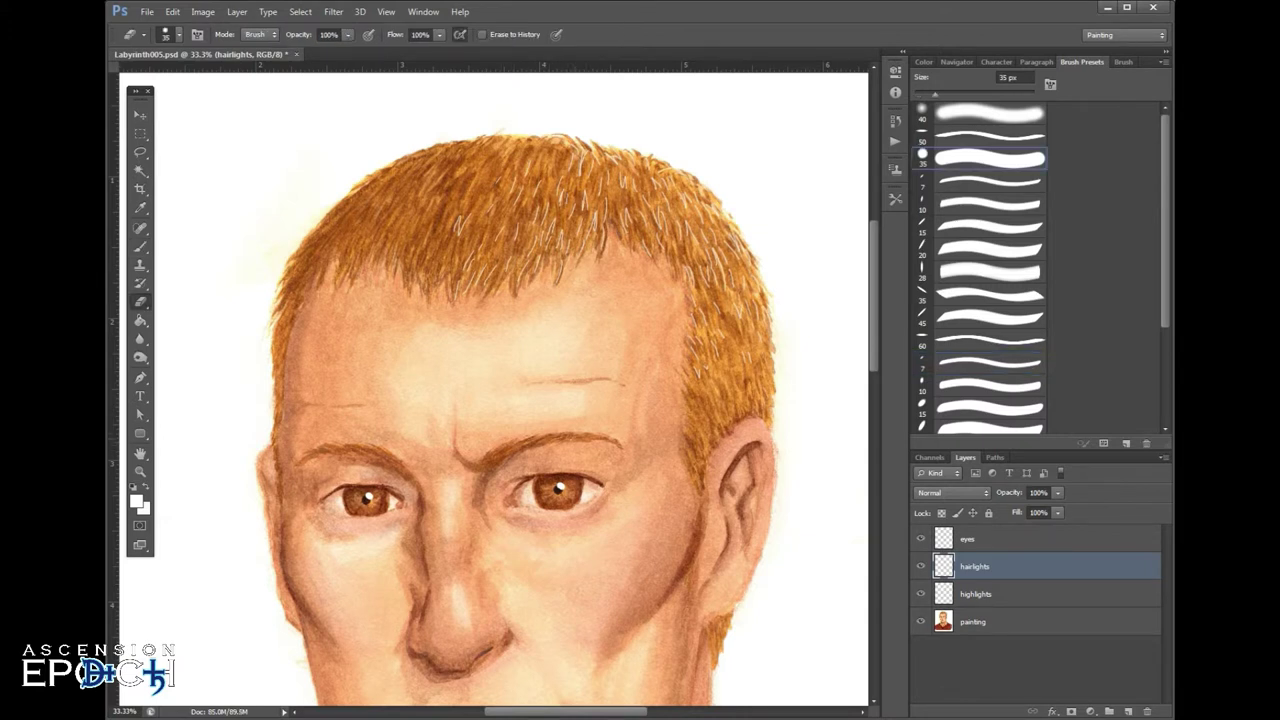
scroll(494, 390, down, 3)
drag(561, 277, 581, 273)
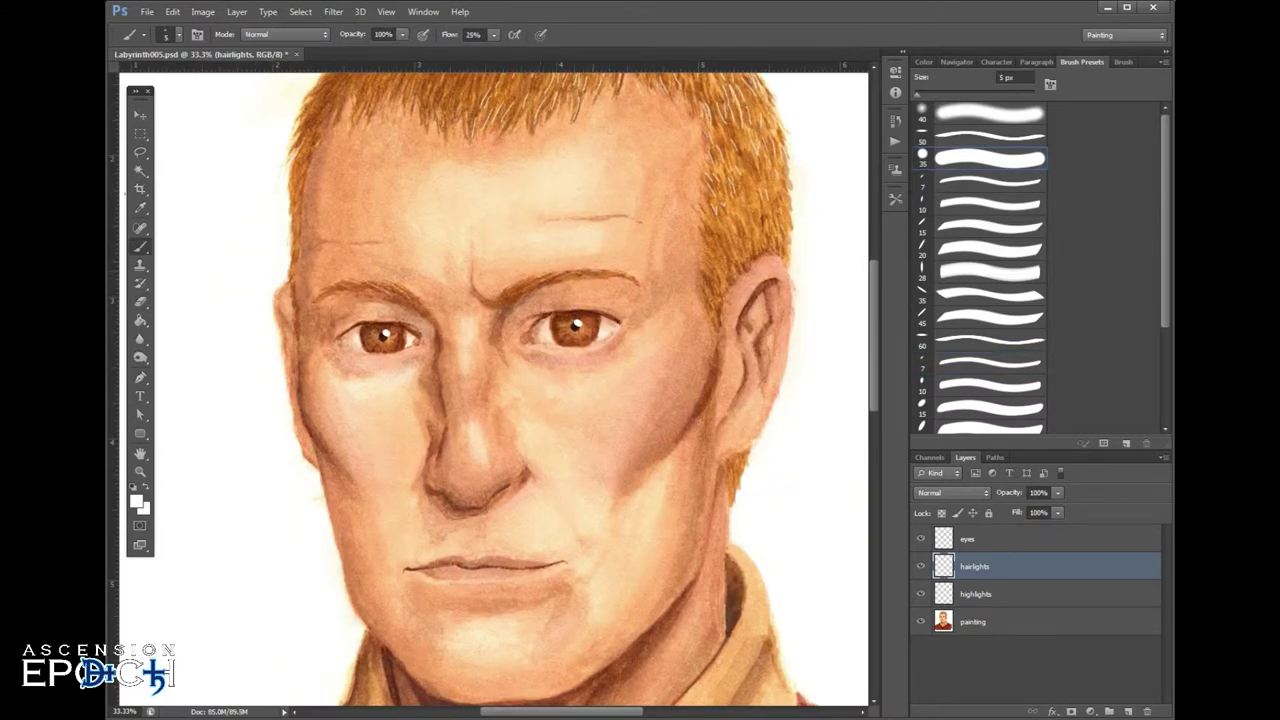
- Try out blend modes such as Overlay on the hairlights layer and return it to Normal
scroll(494, 390, up, 2)
click(952, 492)
click(950, 160)
key(Down)
key(Down)
key(Down)
key(Down)
key(Down)
key(Down)
key(Down)
key(Down)
key(Down)
key(Down)
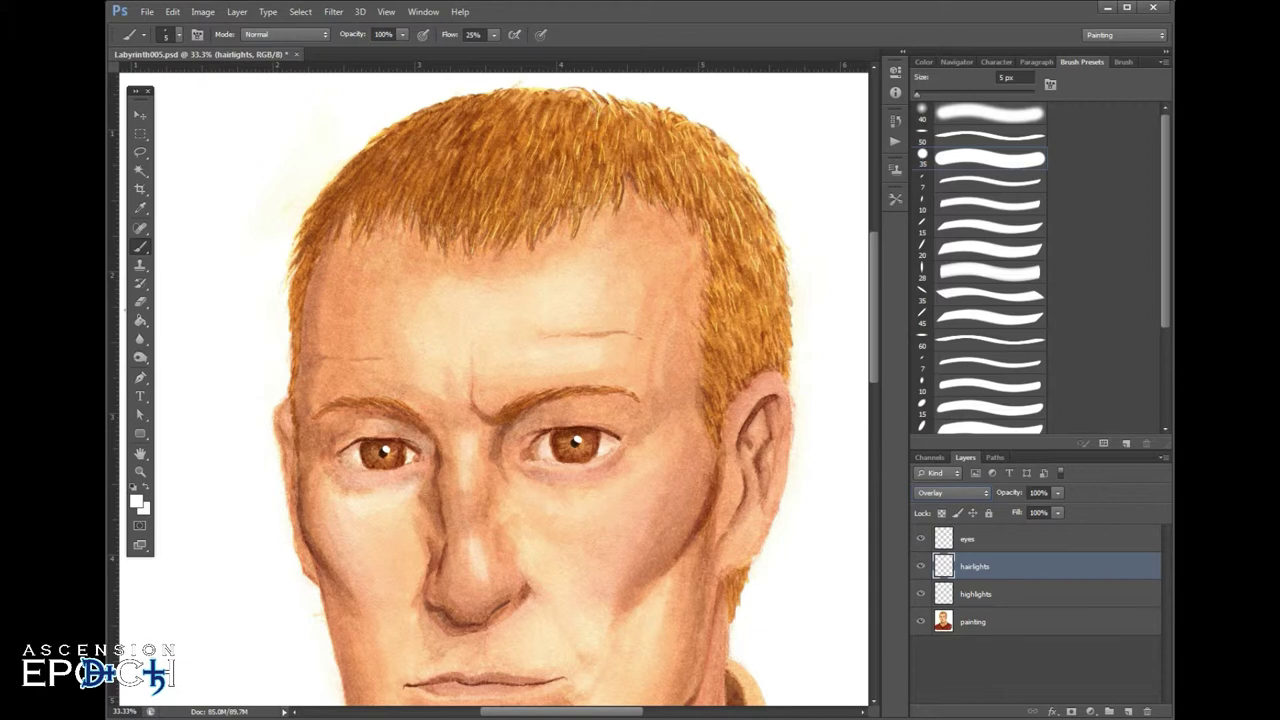
key(Up)
key(Up)
key(Up)
key(Up)
key(Up)
key(Up)
key(Up)
key(Up)
key(Up)
key(Up)
key(Up)
key(Up)
- Lower the hairlights layer's opacity to 59% and view the portrait at 25% zoom
double_click(1039, 493)
drag(1058, 493, 1038, 510)
click(140, 471)
alt+click(377, 404)
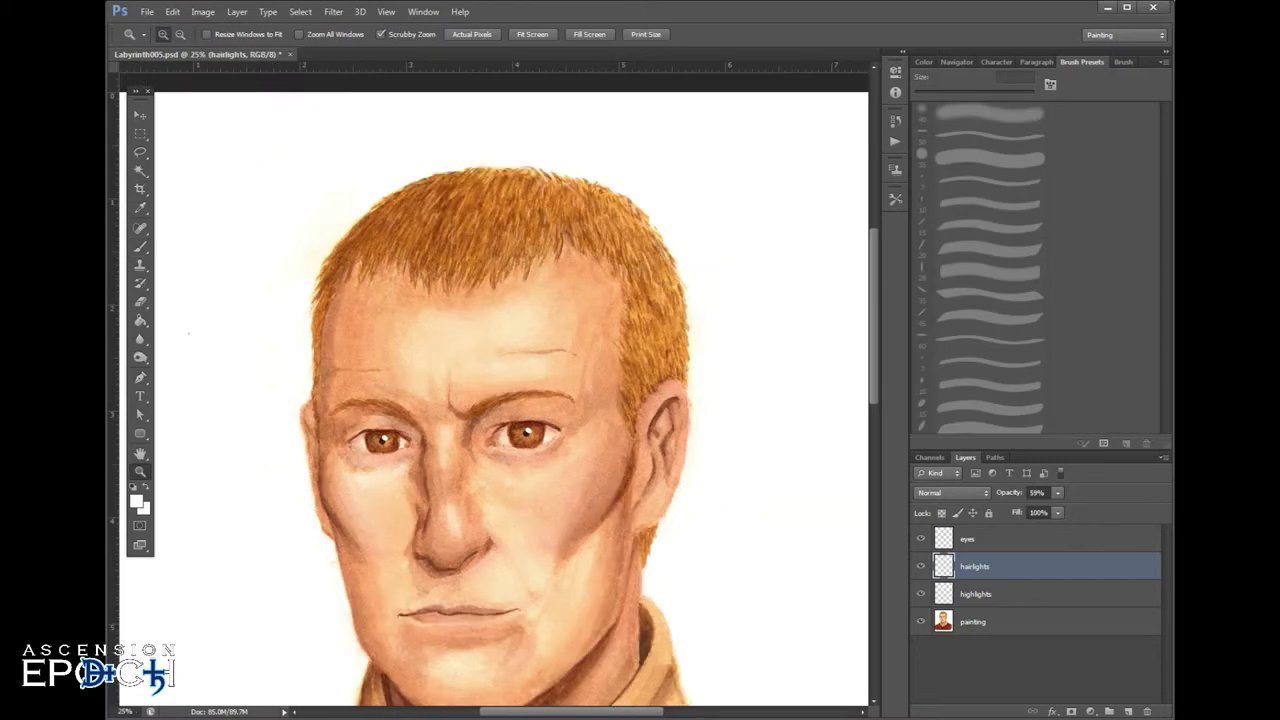
- Duplicate the hairlights layer and set the original hairlights layer's opacity to 39%
click(1037, 492)
right_click(1040, 565)
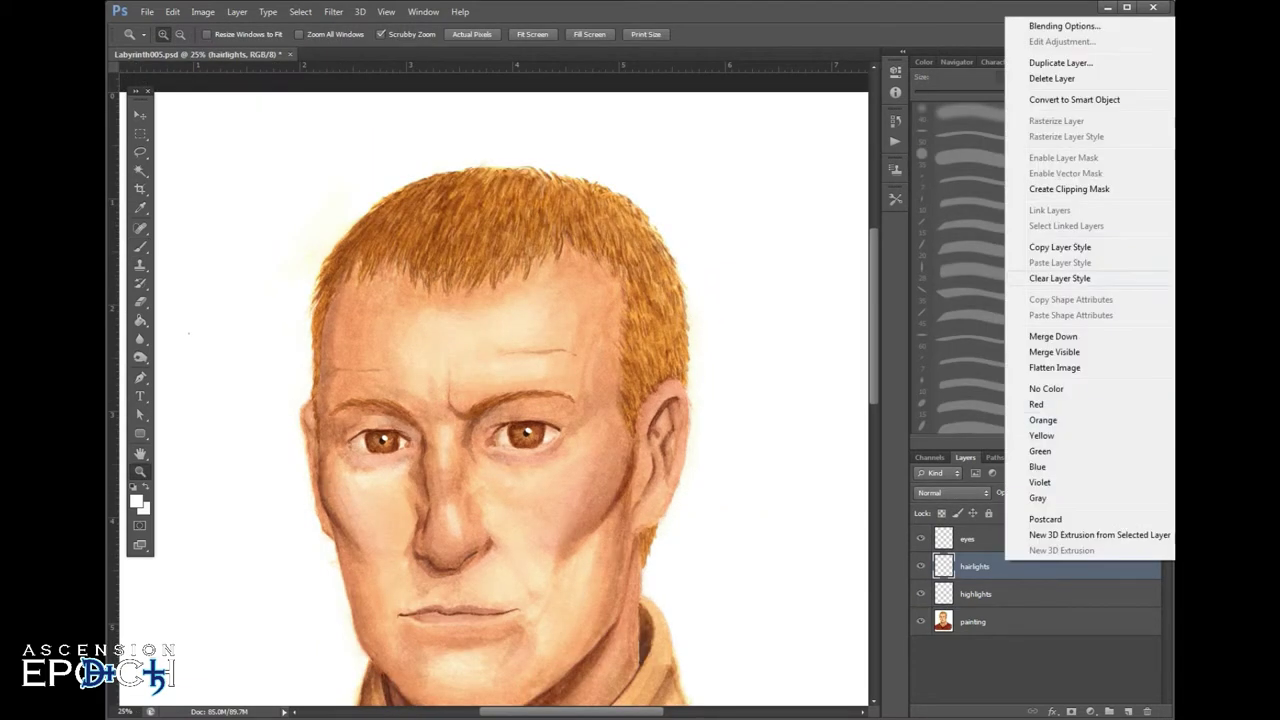
click(1058, 63)
key(Return)
click(1030, 594)
click(140, 301)
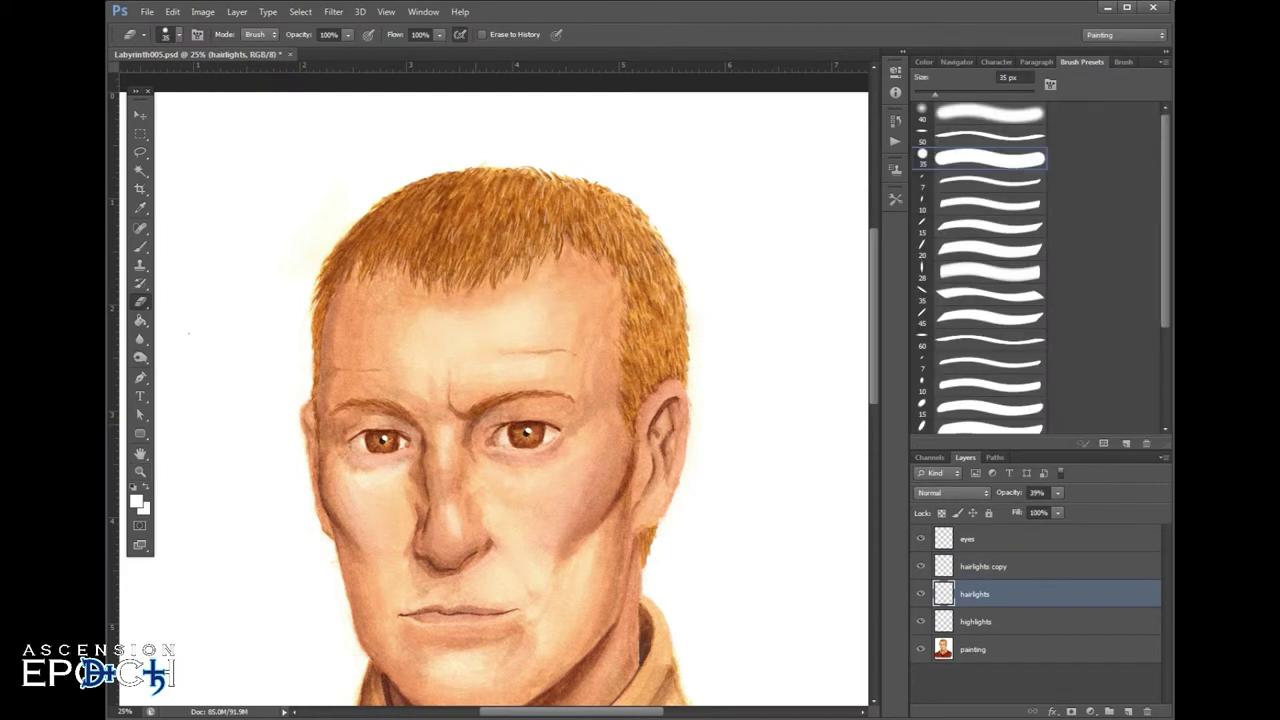
- On the hairlights copy layer, lasso an area across the top of the hair and delete the strands inside it
click(1030, 566)
click(140, 152)
mouse_move(398, 123)
mouse_down()
mouse_move(582, 350)
mouse_move(552, 122)
mouse_up()
key(Delete)
key(ctrl+d)
click(1030, 594)
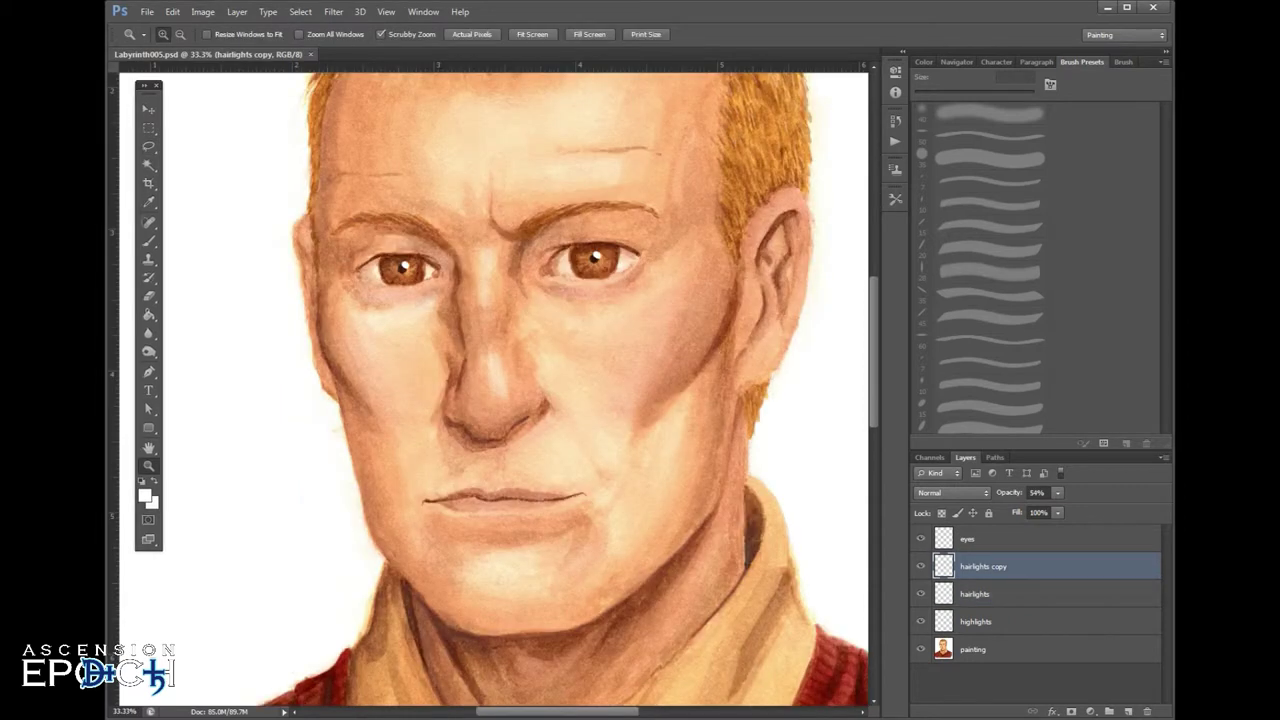
- Set up a 25 px round brush with a skin tone sampled below the eye, and save the document
click(1000, 539)
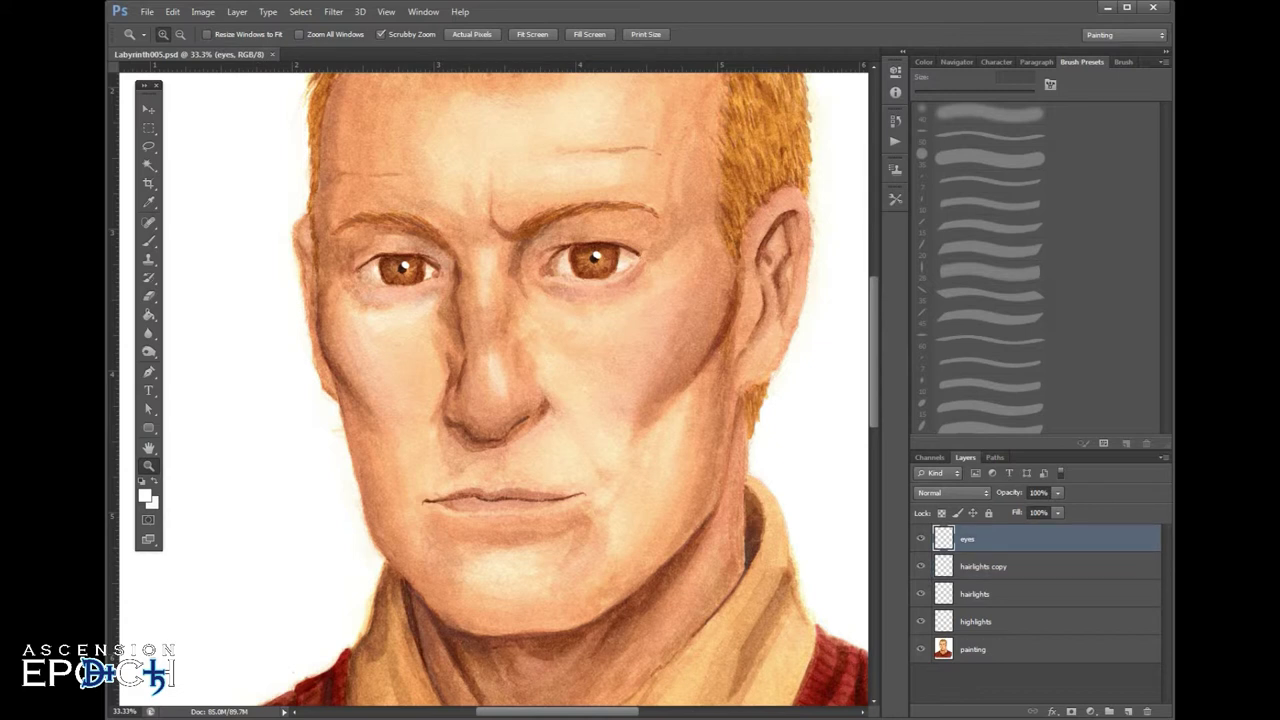
key(b)
alt+click(605, 281)
click(988, 158)
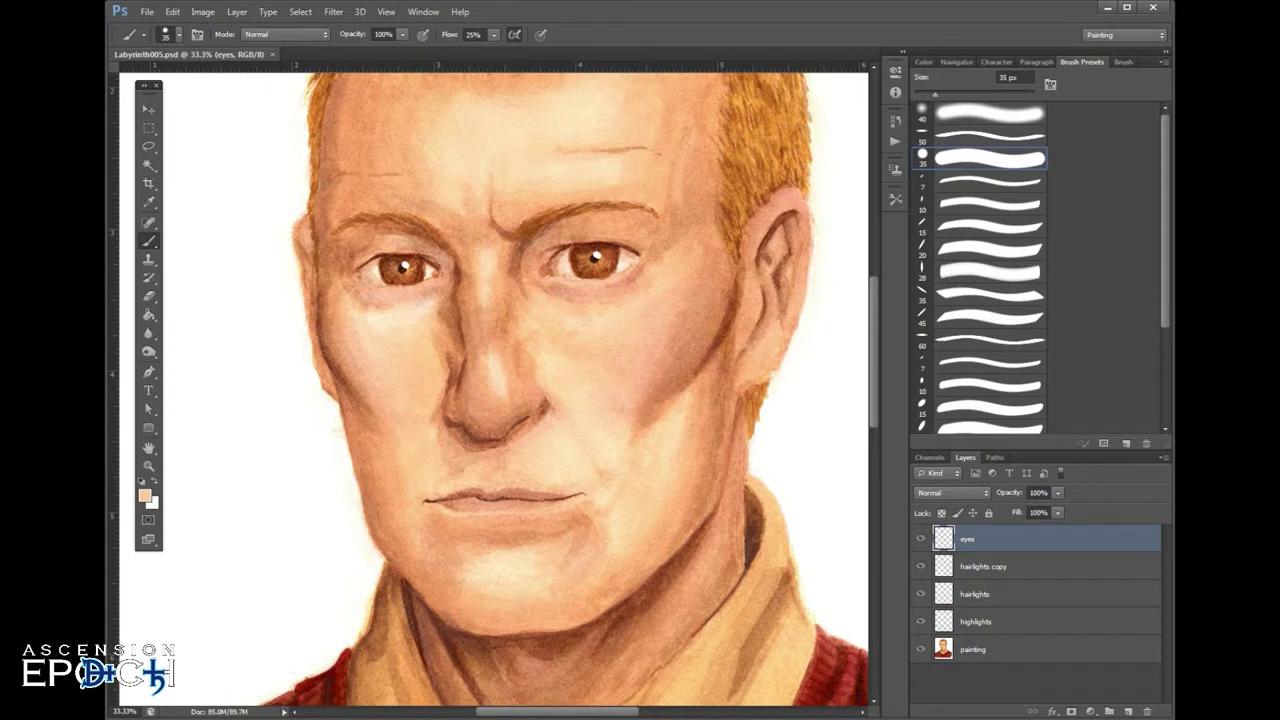
key(bracketright)
key(bracketleft)
key(bracketleft)
key(bracketleft)
key(ctrl+s)
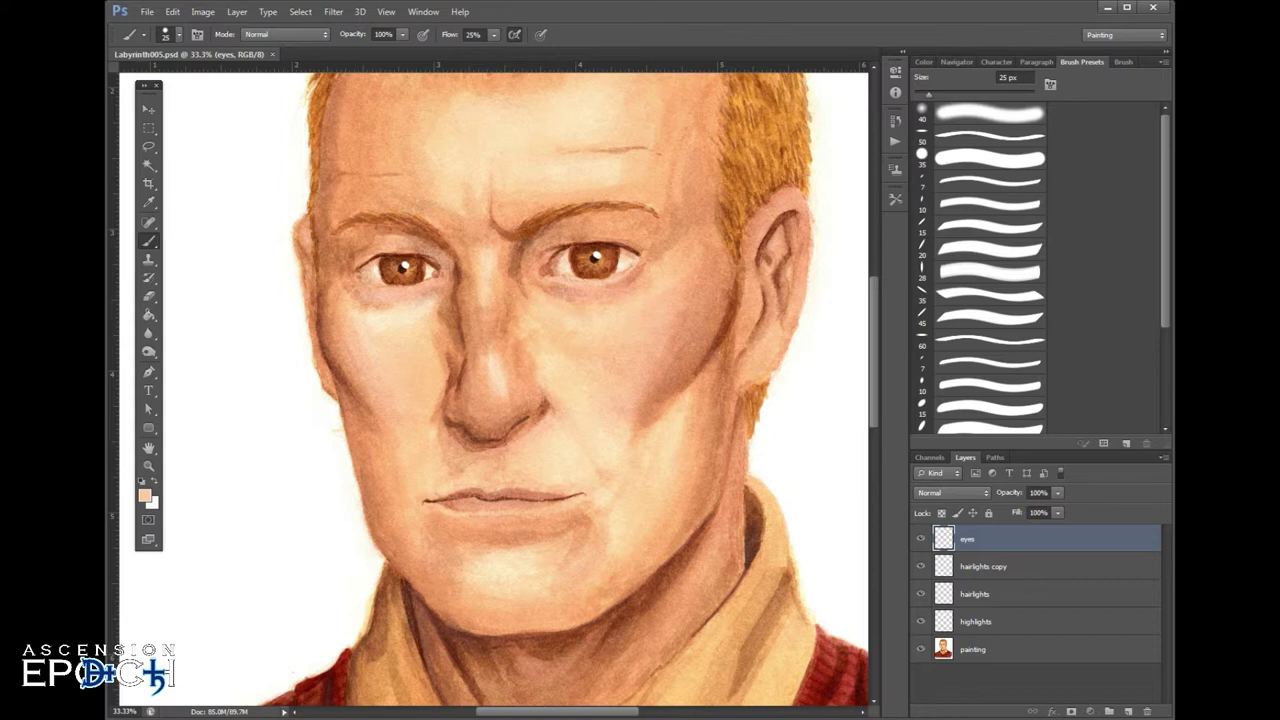
- Add a layer above hairlights copy and paint a 15 px stroke along the lower eyelid in a light tone sampled from the forehead
click(984, 567)
click(1128, 711)
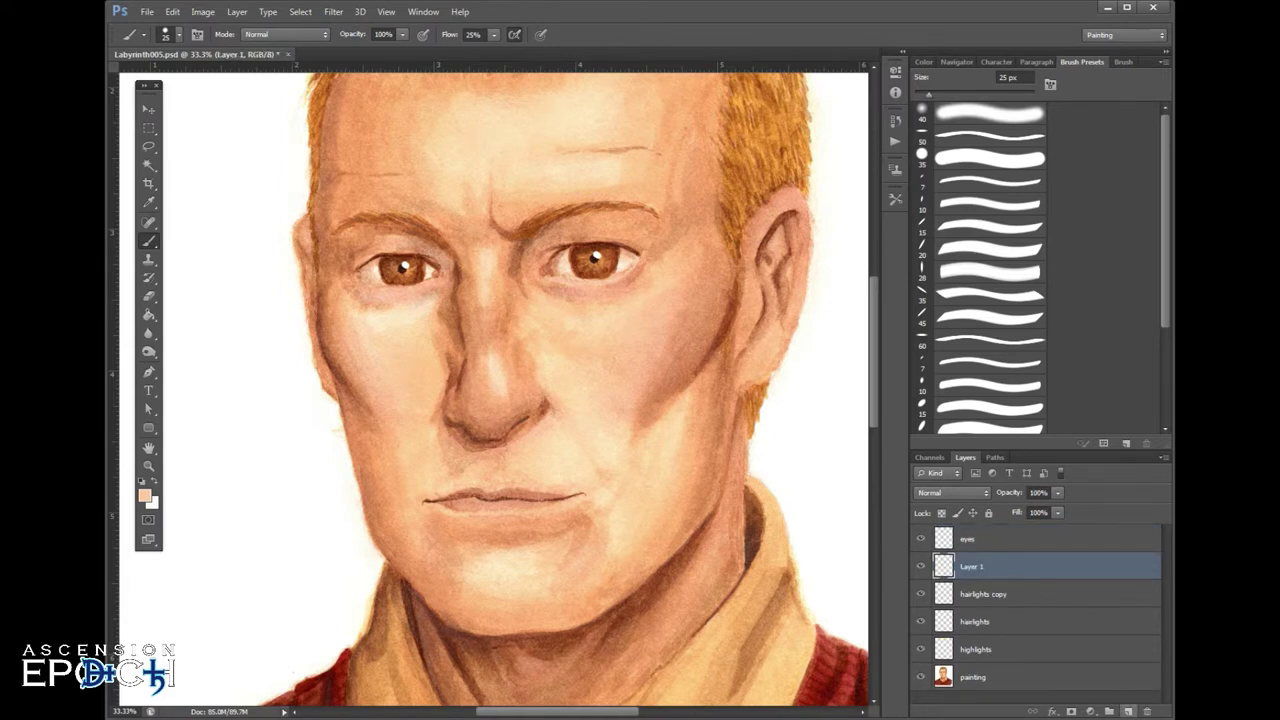
key(i)
click(144, 496)
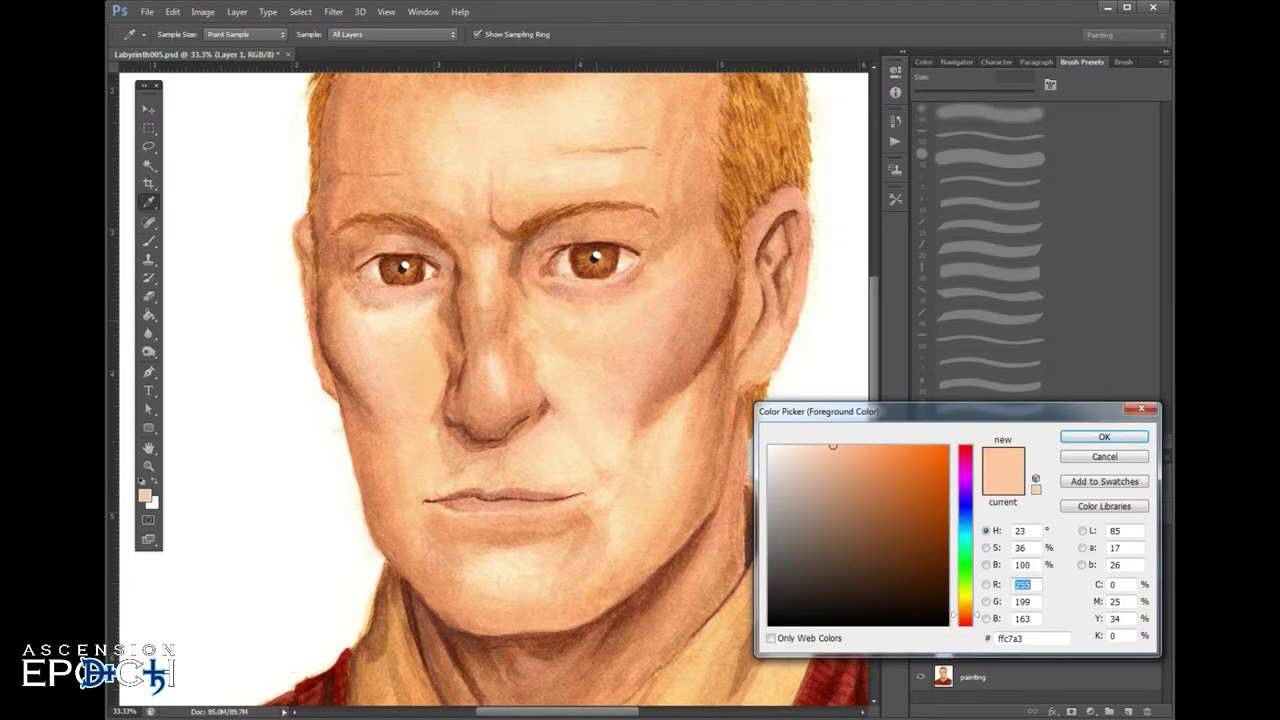
click(470, 130)
key(Return)
key(b)
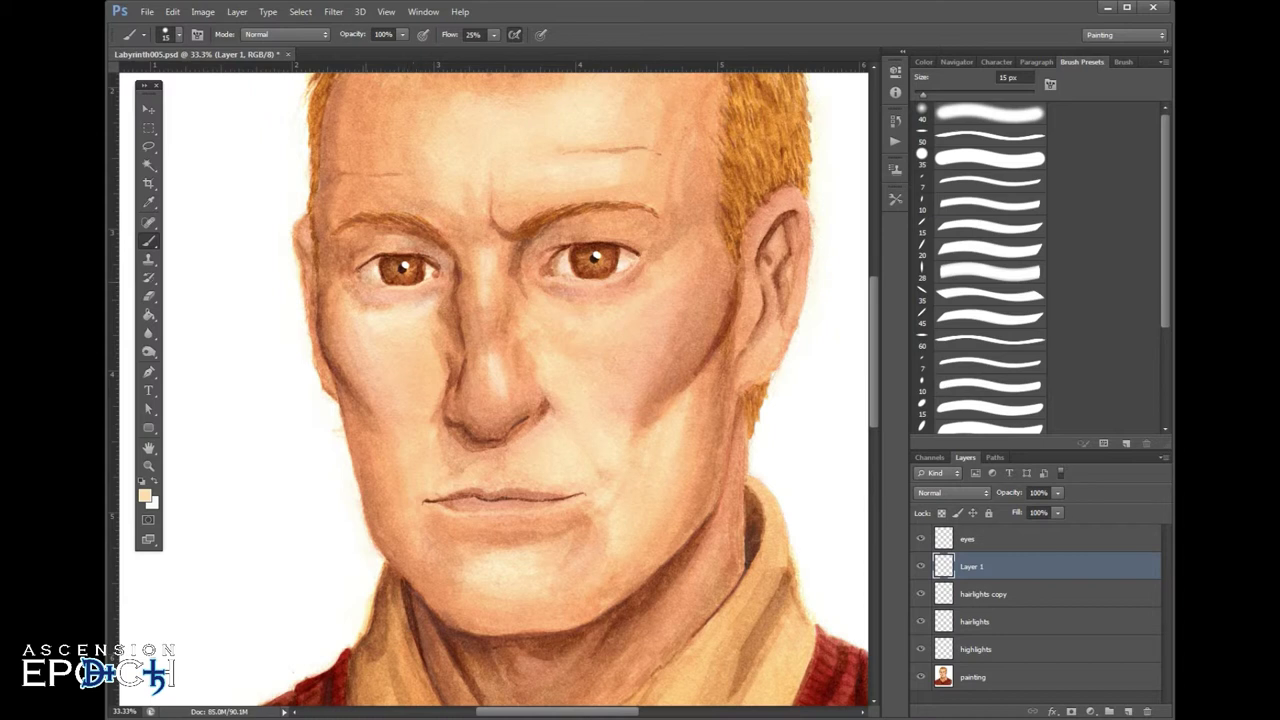
drag(362, 280, 378, 288)
- Try successive blend modes on the new eyelid layer and settle on Soft Light
click(952, 492)
click(950, 146)
click(961, 134)
key(Down)
key(Down)
key(Down)
key(Down)
key(Down)
key(Up)
key(Down)
key(Down)
key(Down)
key(Down)
key(Down)
key(Down)
key(Down)
key(Tab)
- Choose the soft 40 px brush, and soften the eyelid paint with a 150 px eraser at 9% flow
click(985, 114)
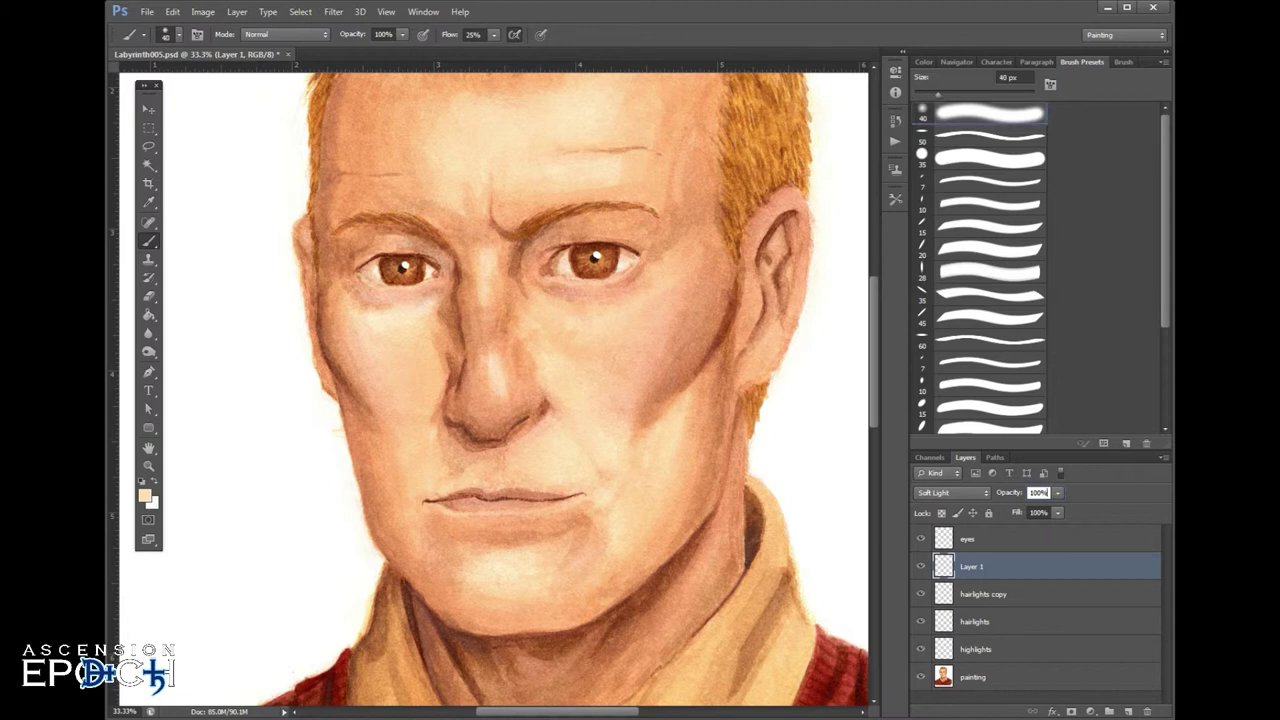
key(e)
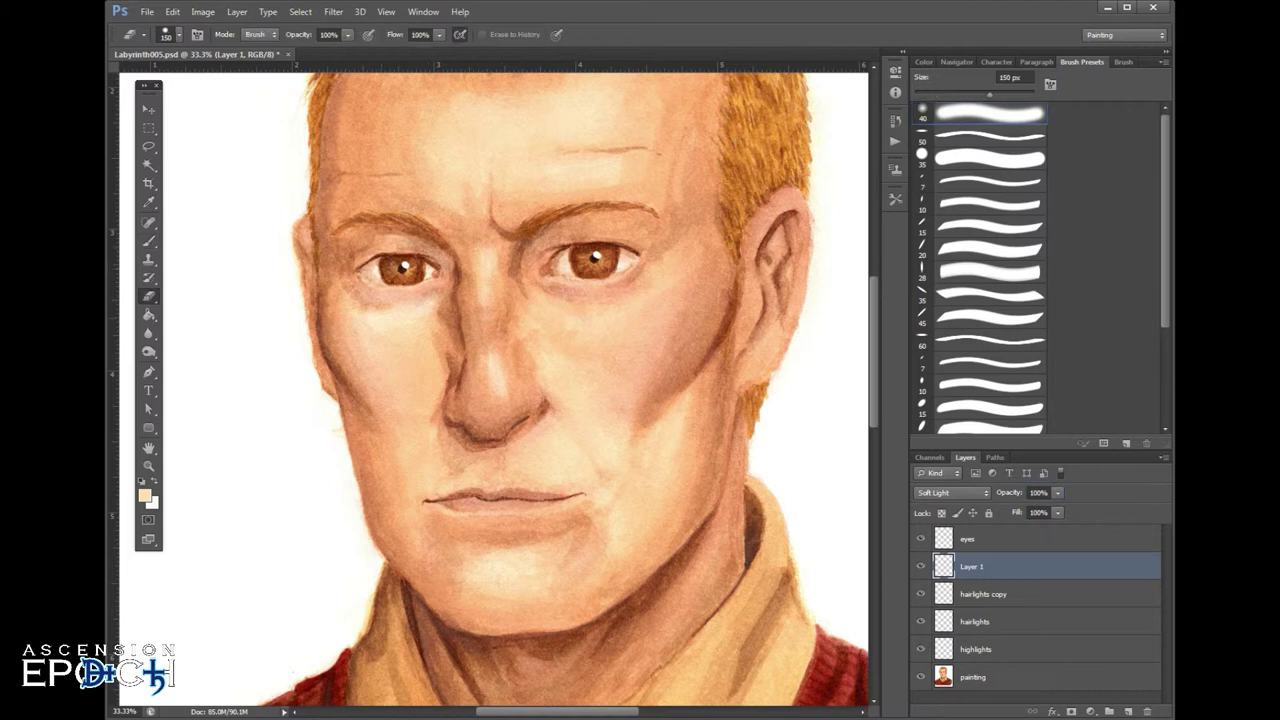
key(bracketleft)
key(bracketleft)
key(bracketleft)
key(bracketleft)
click(439, 35)
click(402, 53)
click(460, 12)
key(shift+0)
key(shift+9)
key(bracketright)
key(bracketright)
key(bracketright)
key(bracketright)
key(bracketright)
- Rename the Soft Light layer as eyelid
double_click(972, 567)
text(eyelid)
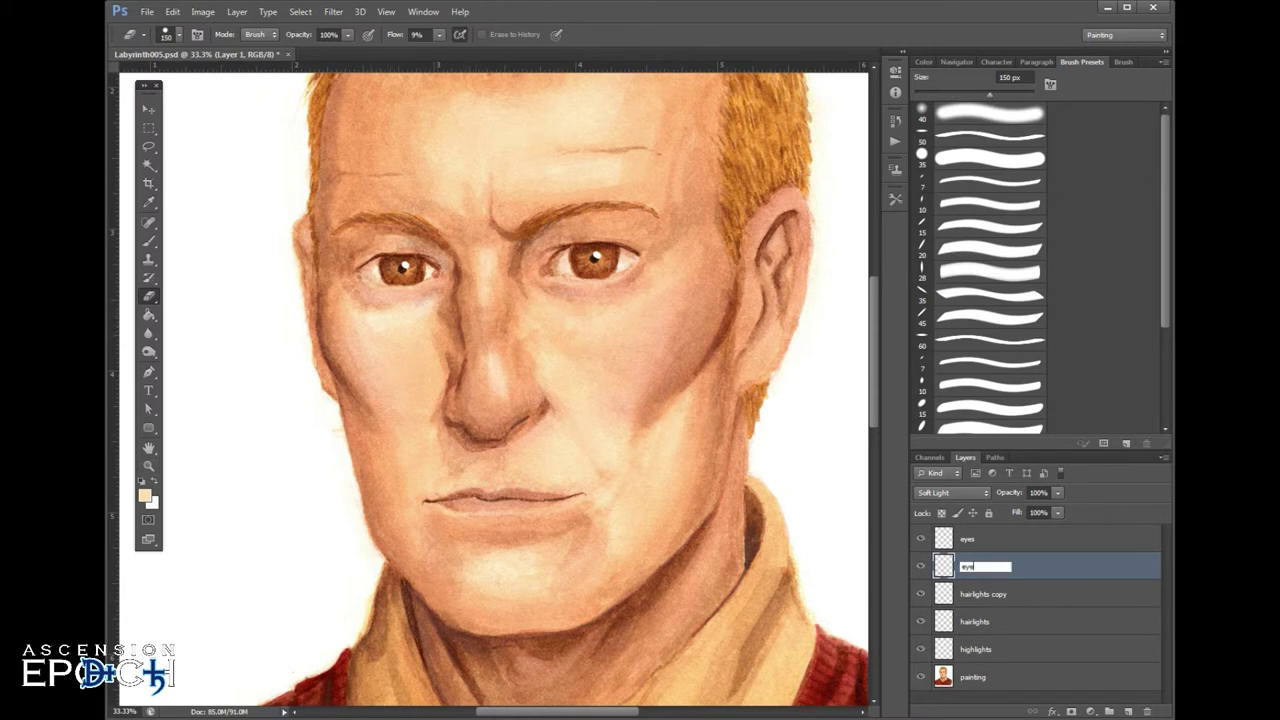
key(Return)
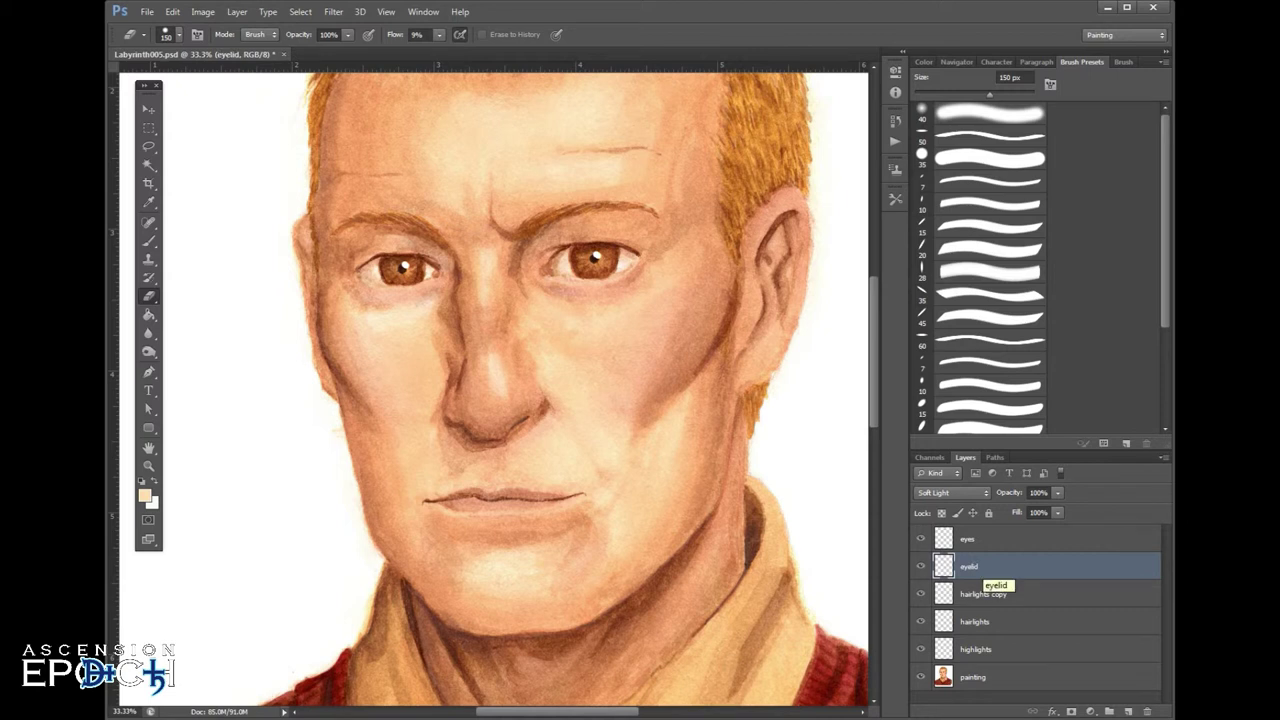
- Set the foreground to the pinkish tone #feb3a1 with a 45 px soft brush, and undo the last stroke
key(b)
alt+click(623, 400)
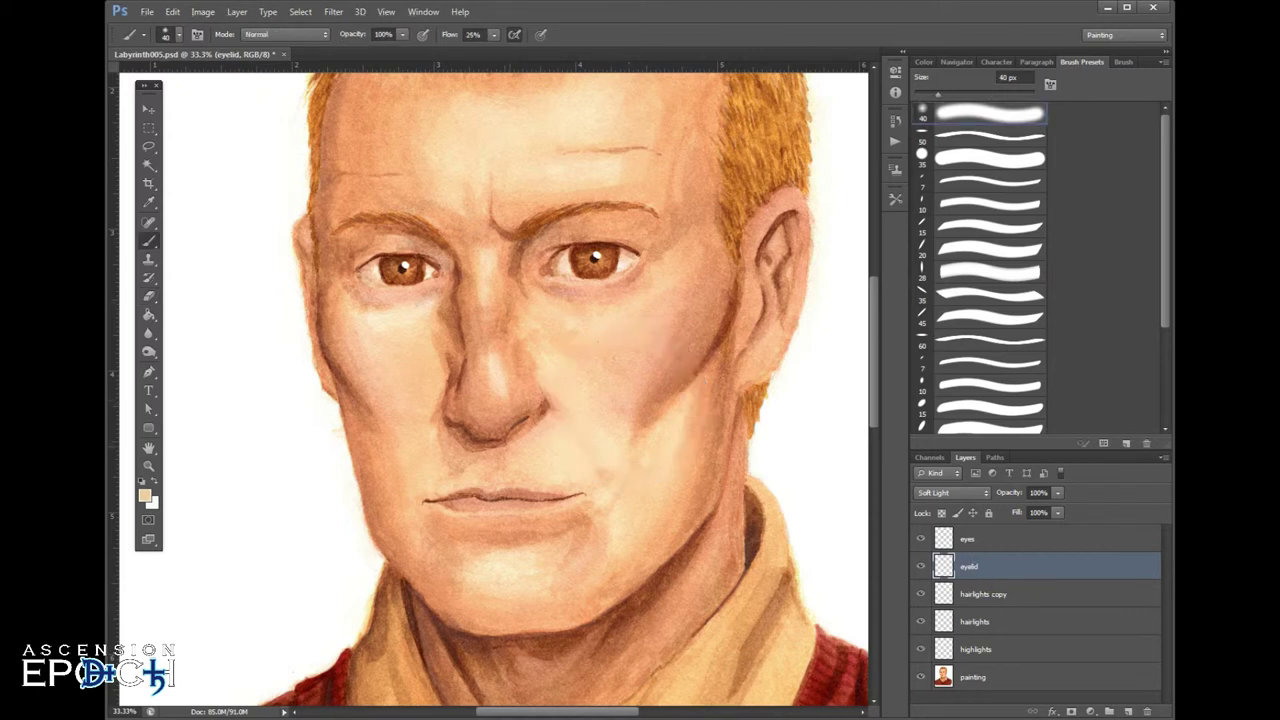
key(i)
click(144, 495)
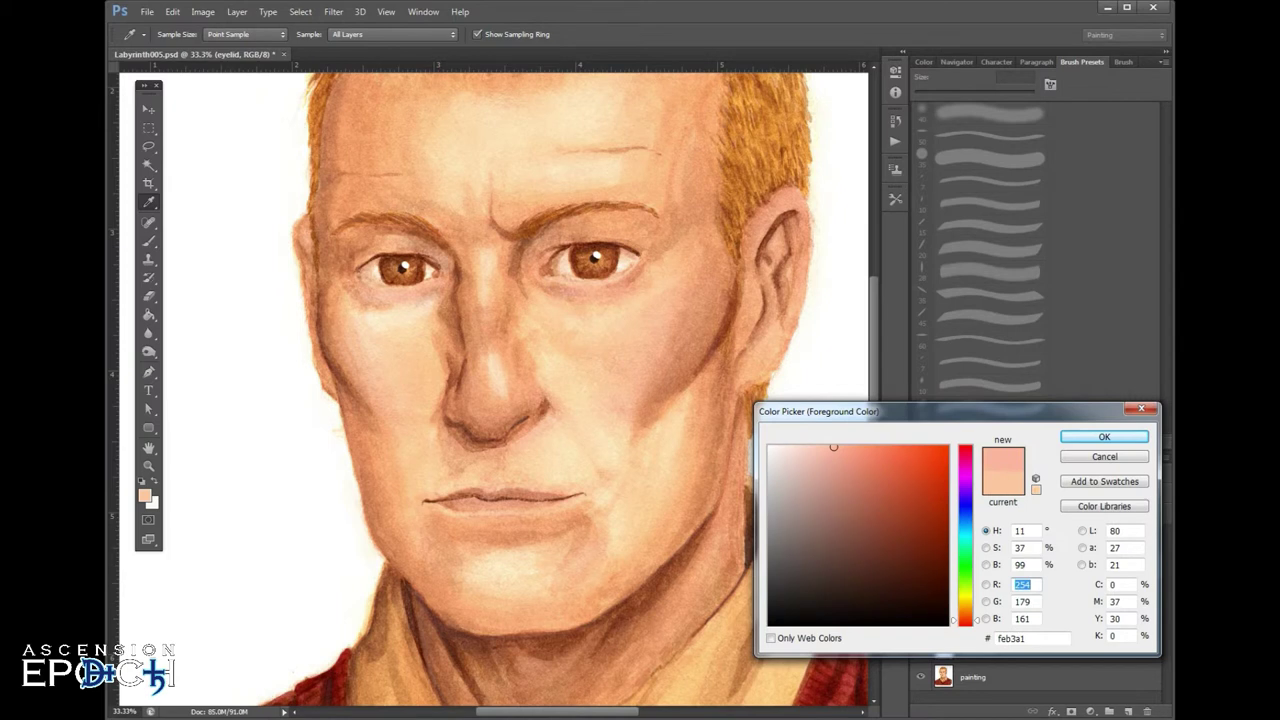
click(1104, 436)
key(bracketright)
key(ctrl+z)
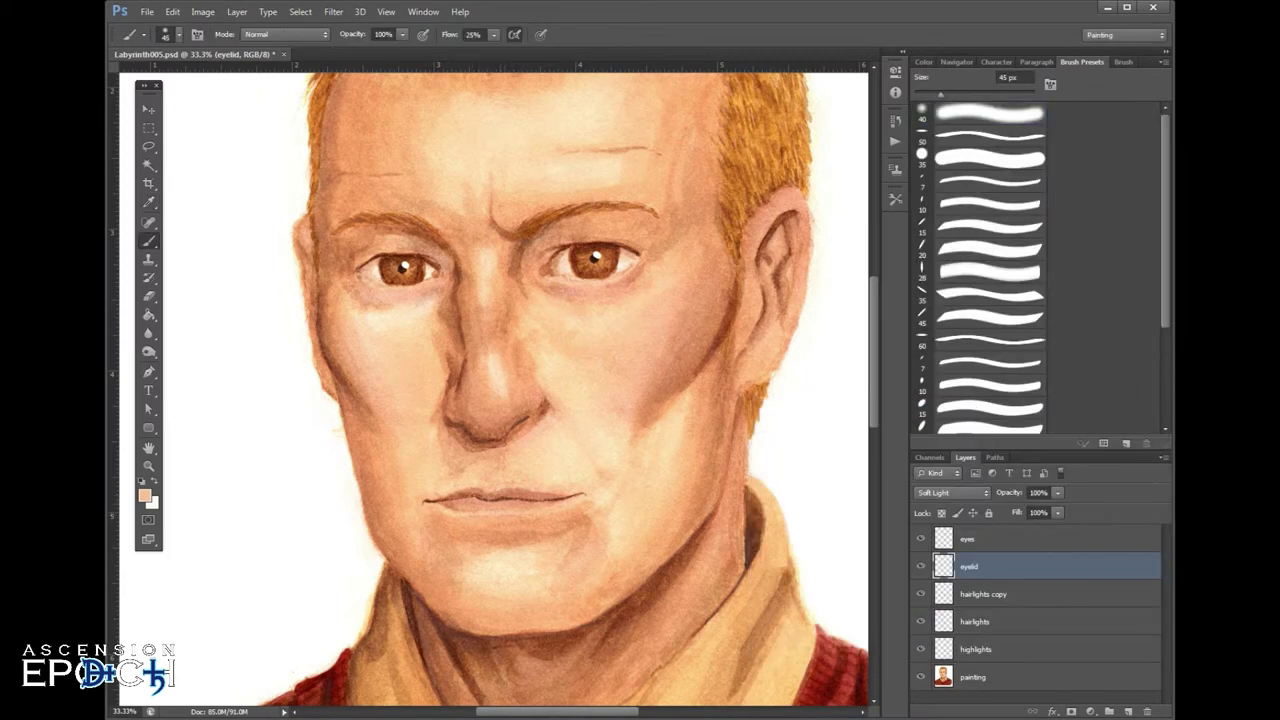
- Create a layer above eyelid and paint pink over the whole mouth, varying the soft brush size down to 20 px
click(1128, 712)
drag(444, 499, 560, 497)
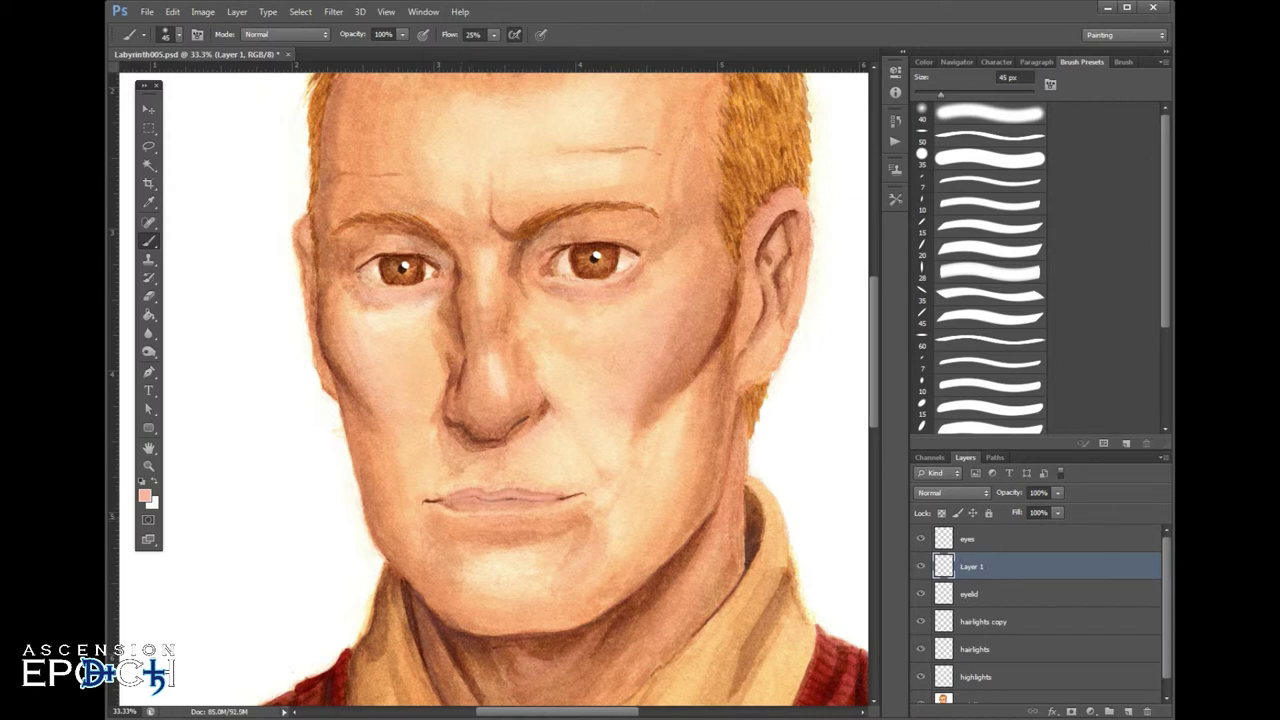
key(bracketright)
key(bracketright)
key(bracketright)
mouse_move(446, 503)
mouse_down()
mouse_move(558, 500)
mouse_move(466, 494)
mouse_up()
key(bracketleft)
key(bracketleft)
key(bracketleft)
key(bracketleft)
key(bracketleft)
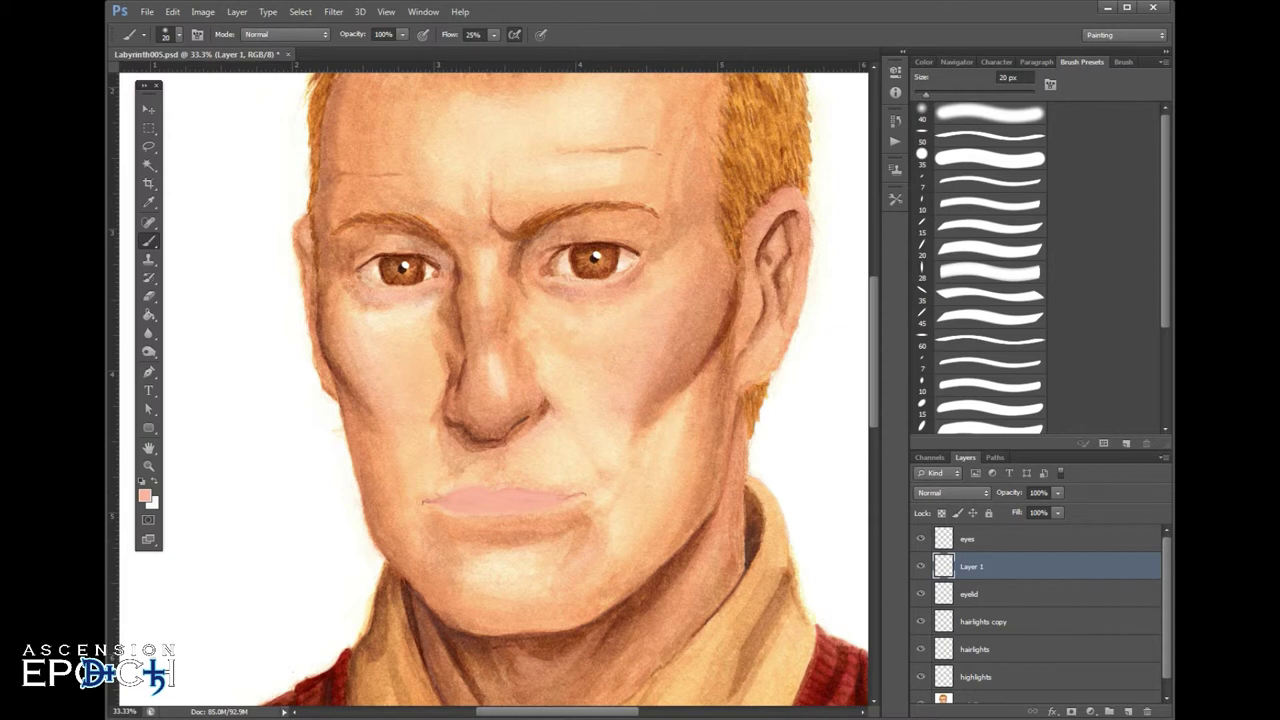
- Set the pink mouth layer's blend mode to Color, rename it lips, and view the portrait at 16.67% zoom
click(951, 492)
click(922, 467)
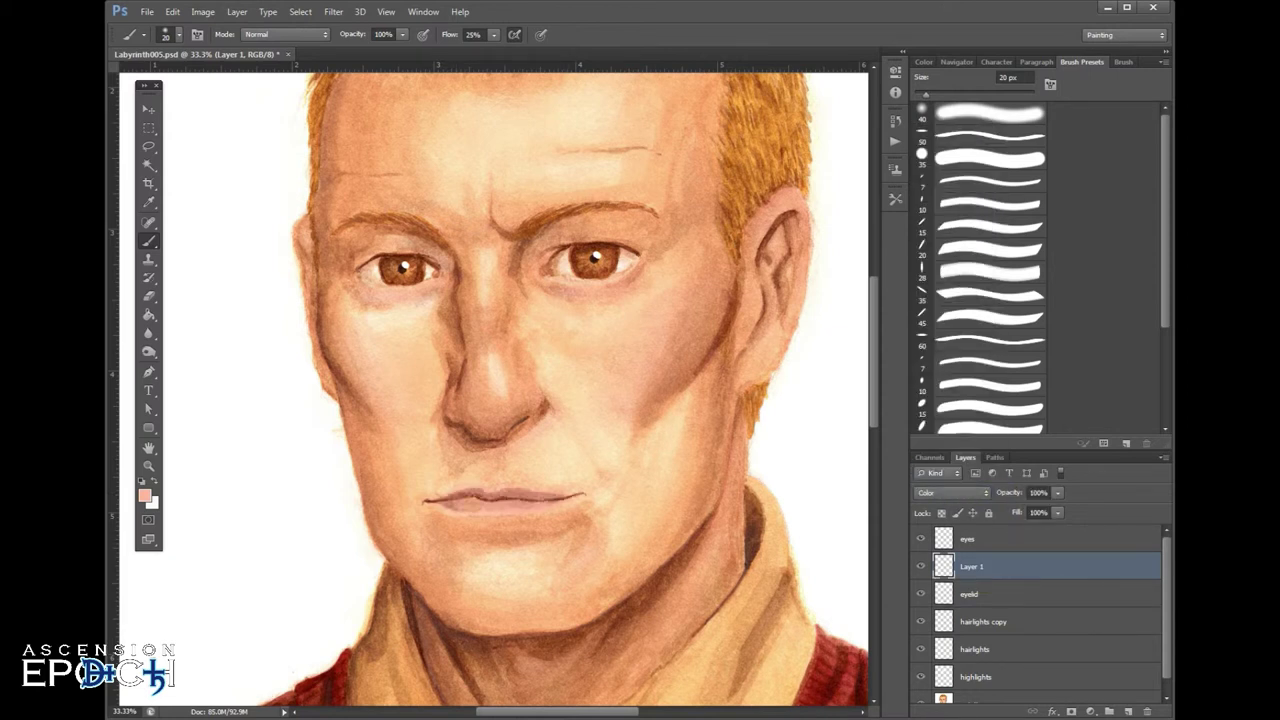
double_click(966, 566)
text(lips)
click(149, 466)
alt+click(372, 352)
alt+click(368, 348)
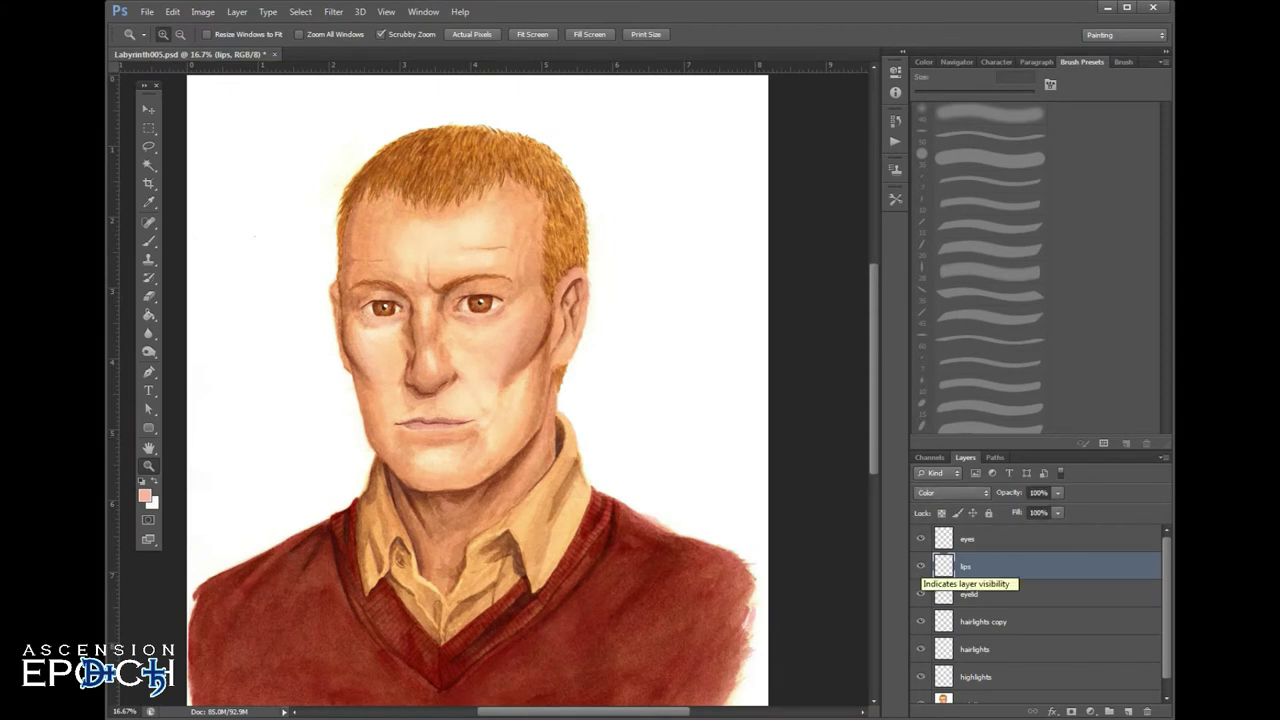
- Adjust the lips layer's Hue/Saturation to hue -3 and saturation +3, with slightly reduced lightness
click(172, 11)
mouse_move(240, 48)
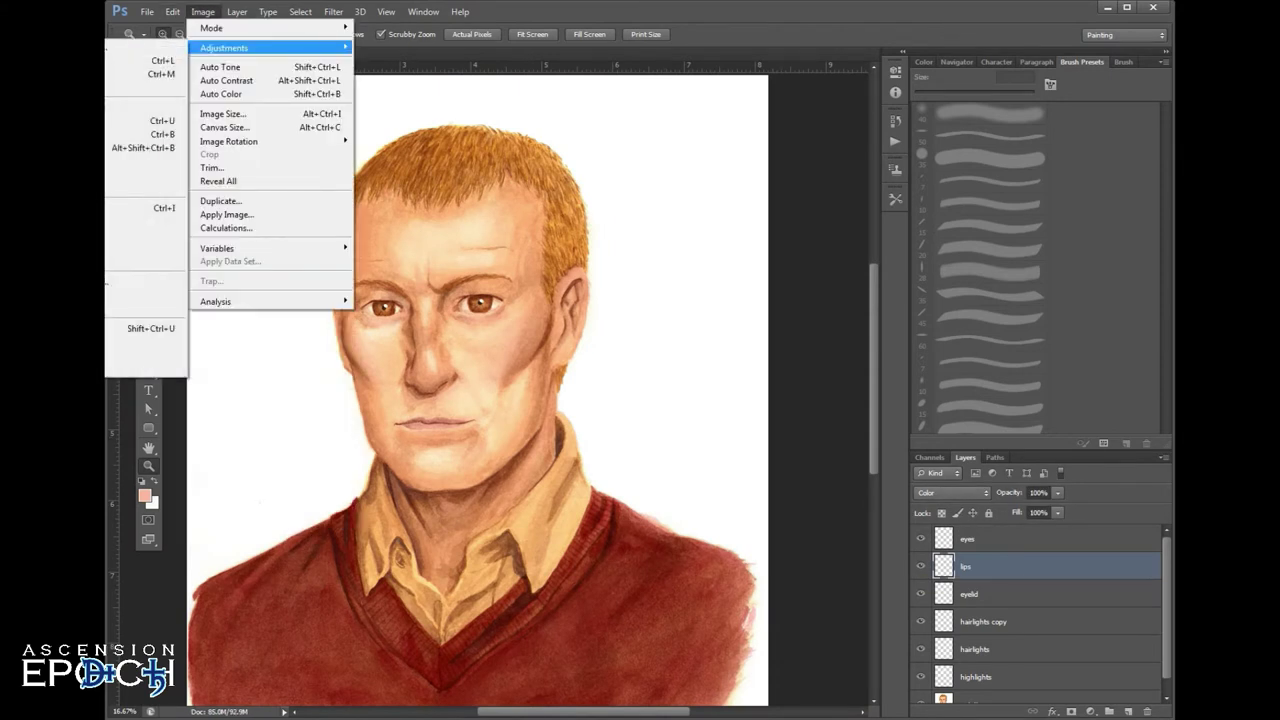
click(140, 120)
mouse_move(874, 428)
mouse_down()
mouse_move(899, 428)
mouse_move(869, 393)
mouse_move(893, 427)
mouse_move(878, 427)
mouse_up()
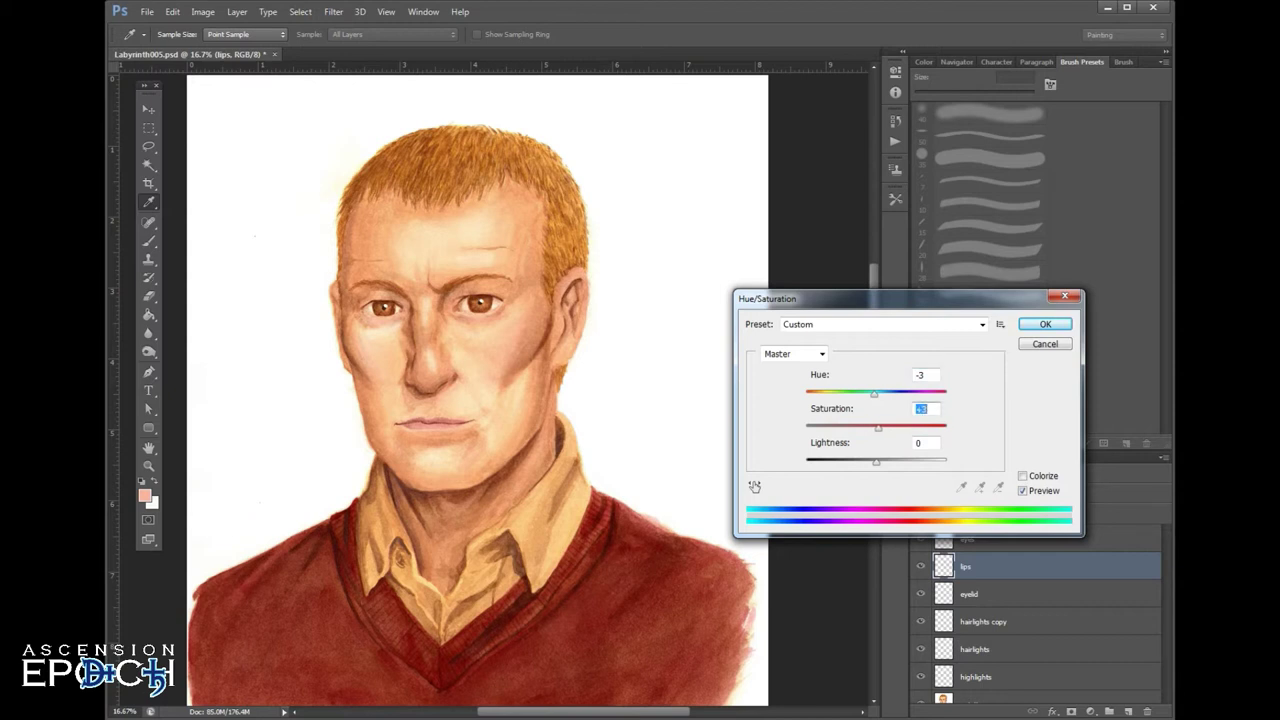
drag(876, 461, 872, 461)
key(Return)
- Lower the lips layer's opacity to 71% and toggle its visibility to compare the mouth with and without it
click(920, 566)
click(920, 566)
click(920, 566)
click(920, 566)
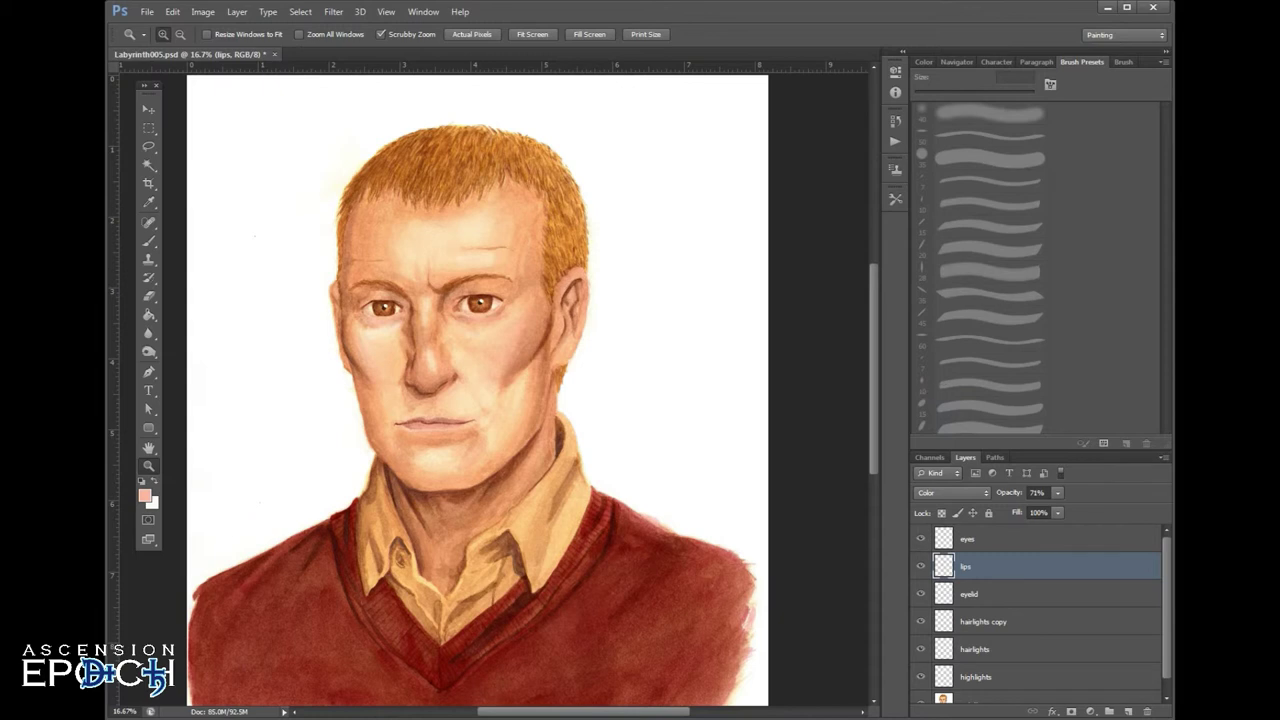
- Scale the lips layer's contents to 104% in width and height with Free Transform
key(ctrl+t)
click(383, 34)
key(Up)
key(Up)
key(Return)
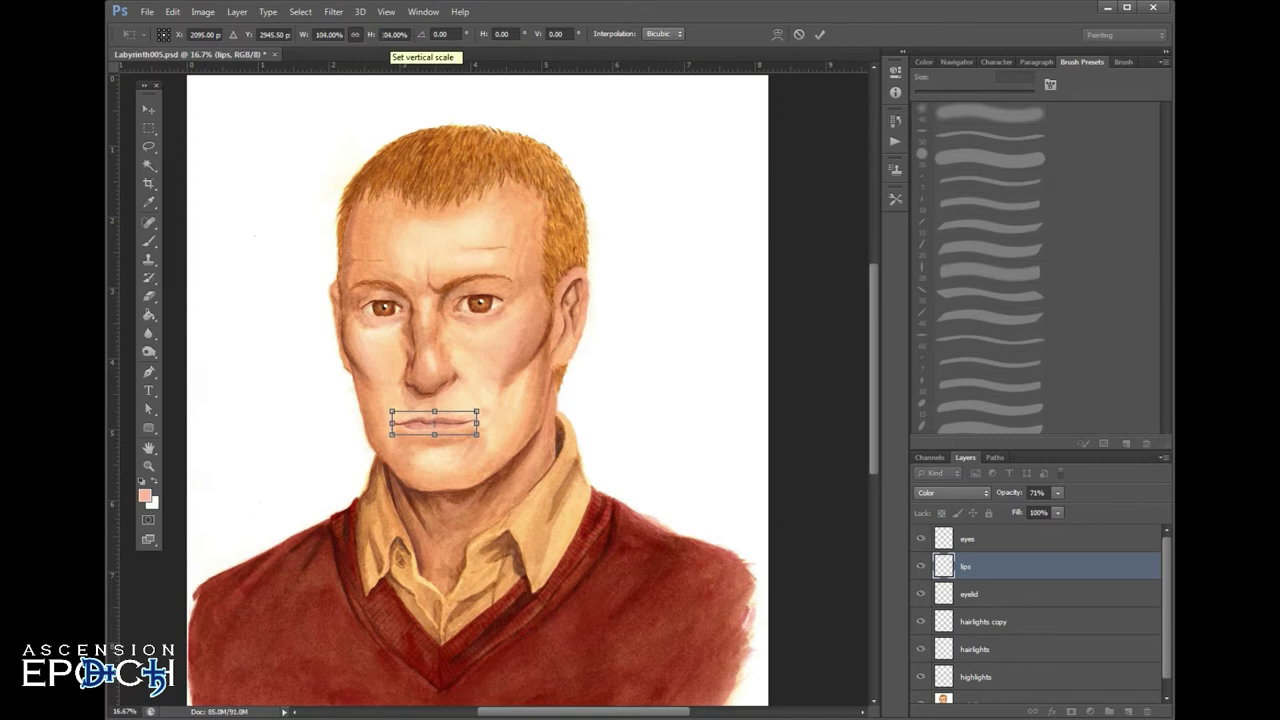
key(Return)
- Toggle the enlarged lips layer off and on to compare the result, and save the document
click(921, 566)
click(921, 566)
click(921, 566)
click(921, 566)
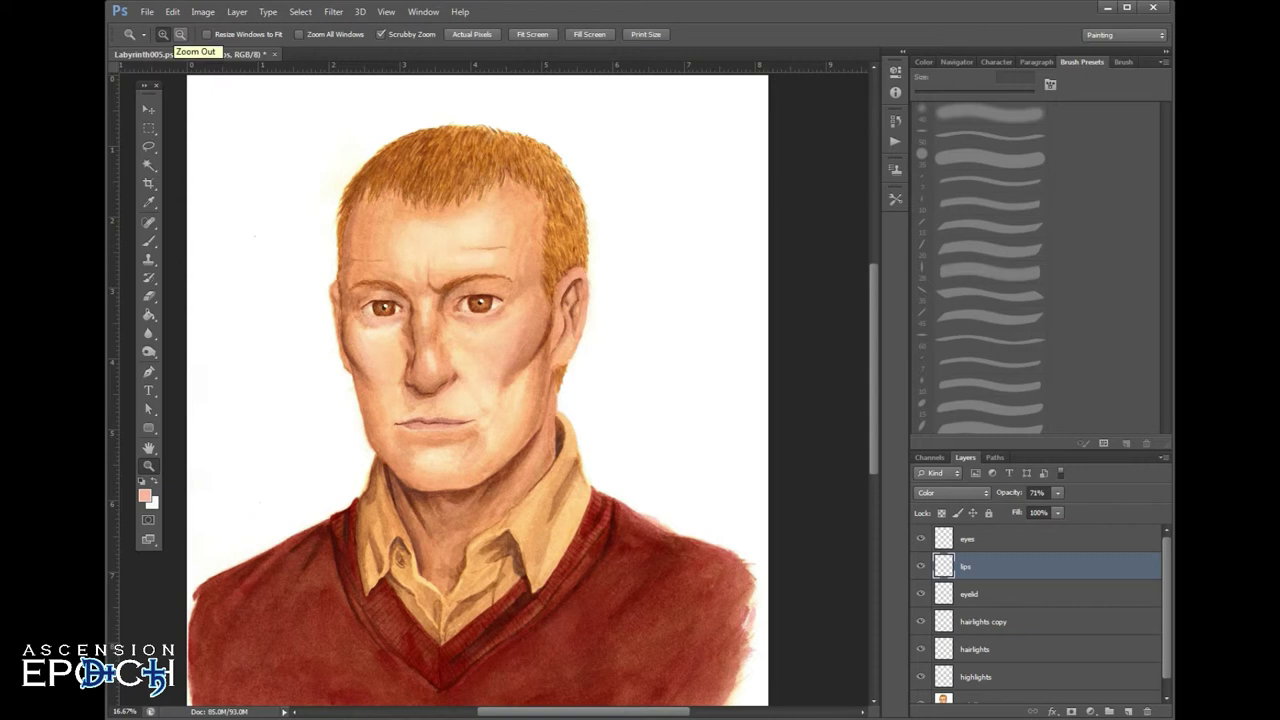
click(147, 11)
click(165, 166)
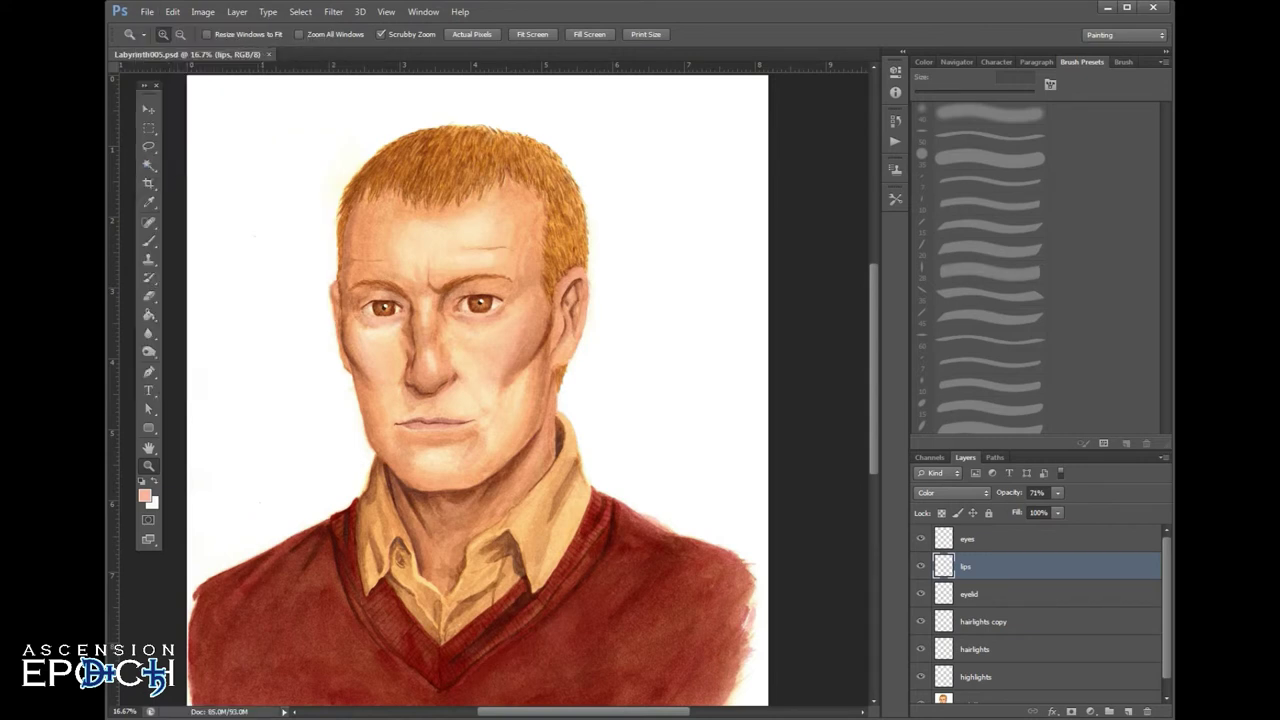